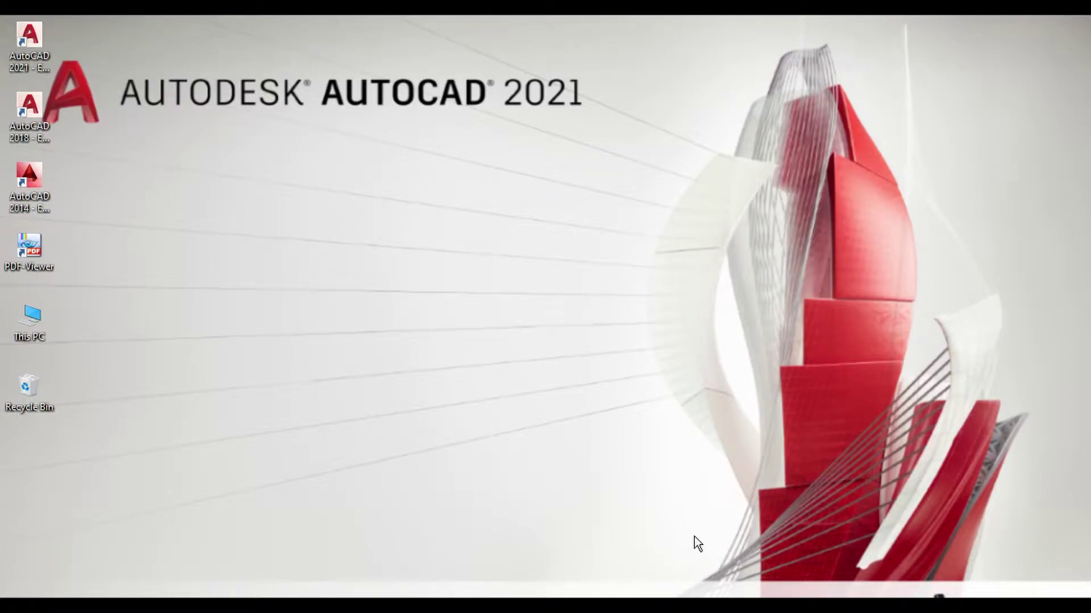
# - Switch to AutoCAD, turn on Ortho mode while using the Line command, and draw a horizontal line across the drawing area
pyautogui.click(720, 593)
pyautogui.write('l')
pyautogui.press('Return')
pyautogui.click(276, 340)
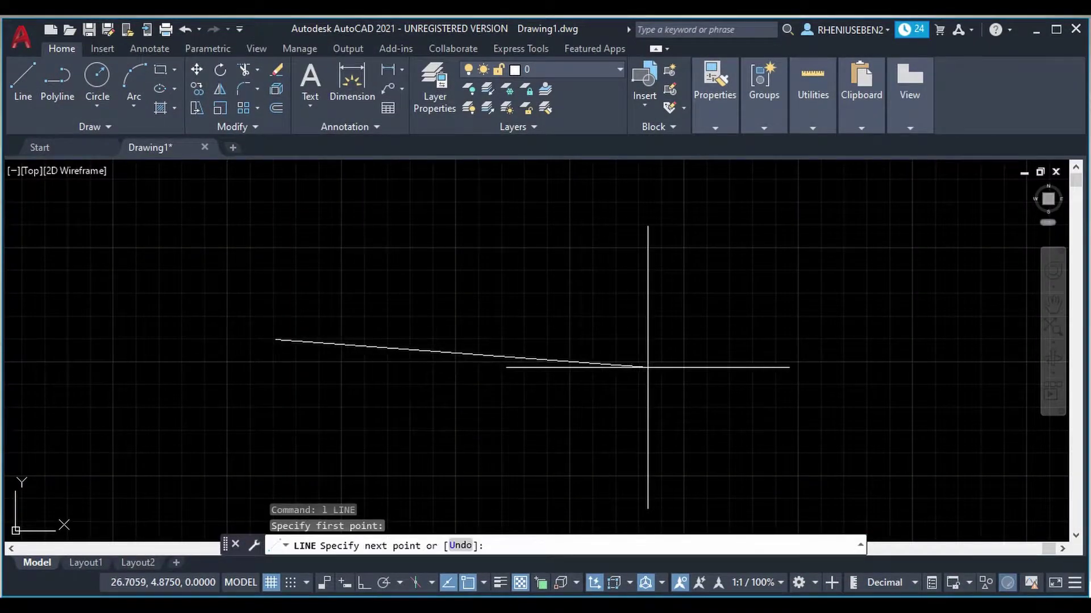
pyautogui.press('F8')
pyautogui.click(633, 364)
pyautogui.press('Escape')
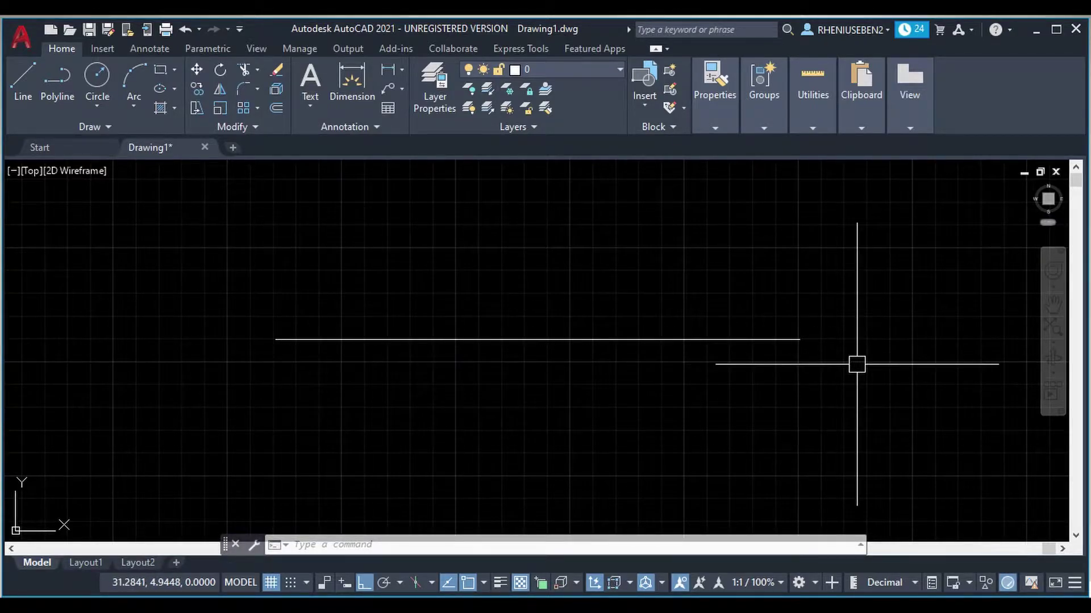
# - Load the linetypes from ACAD_ISO02W100 through DIVIDEX2 out of acad.lin in the Linetype Manager
pyautogui.click(717, 130)
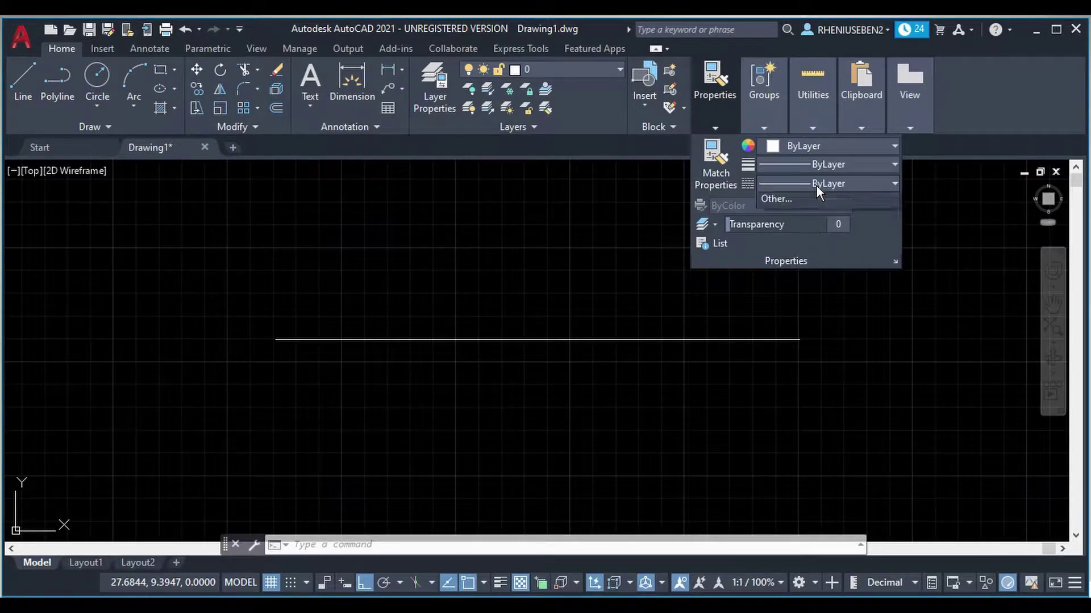
pyautogui.click(816, 184)
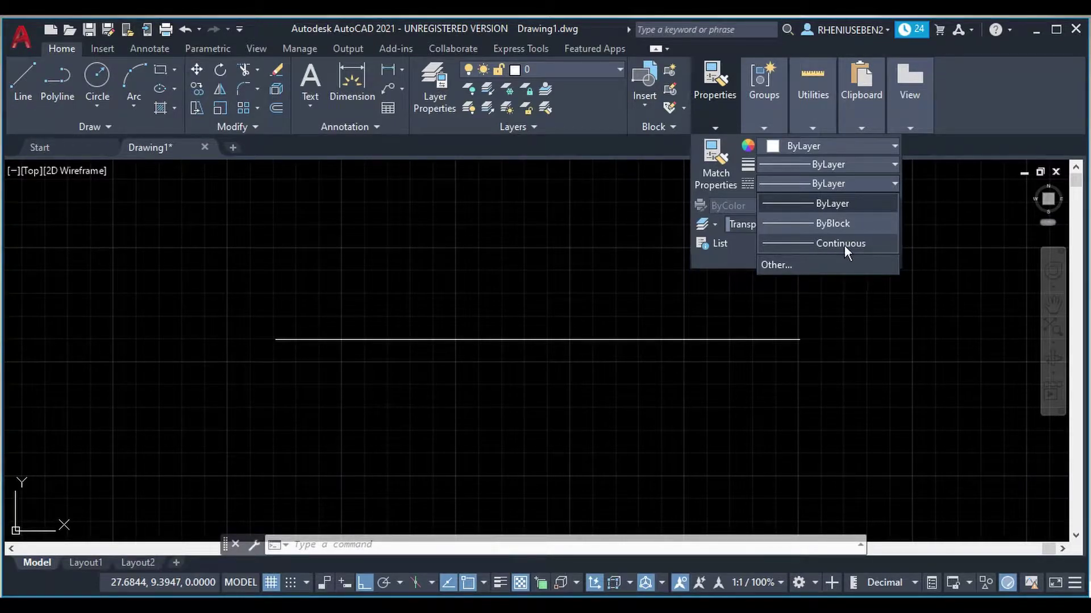
pyautogui.click(816, 264)
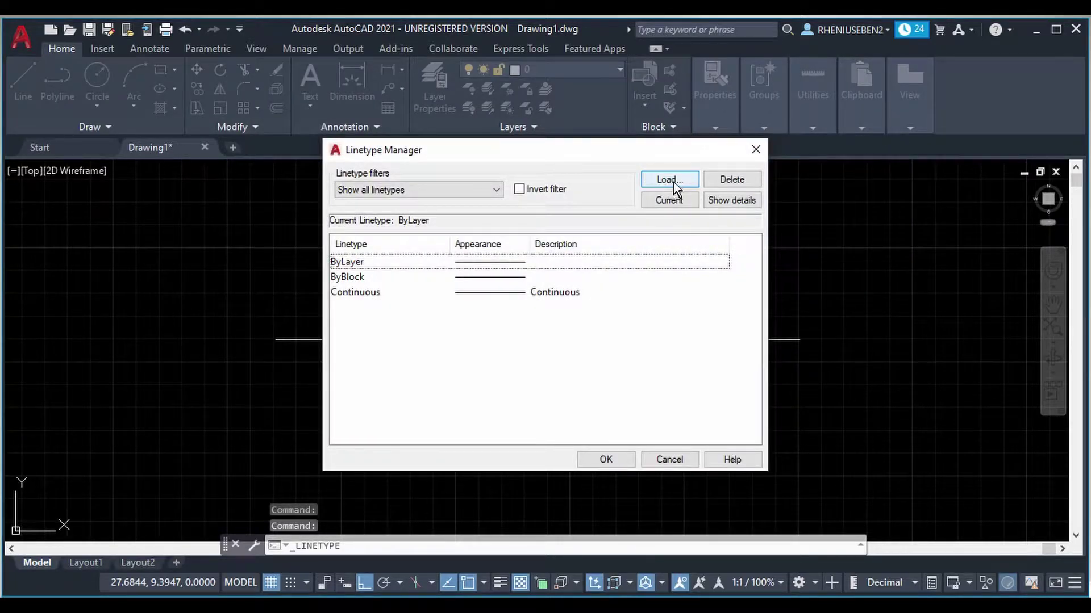
pyautogui.click(670, 181)
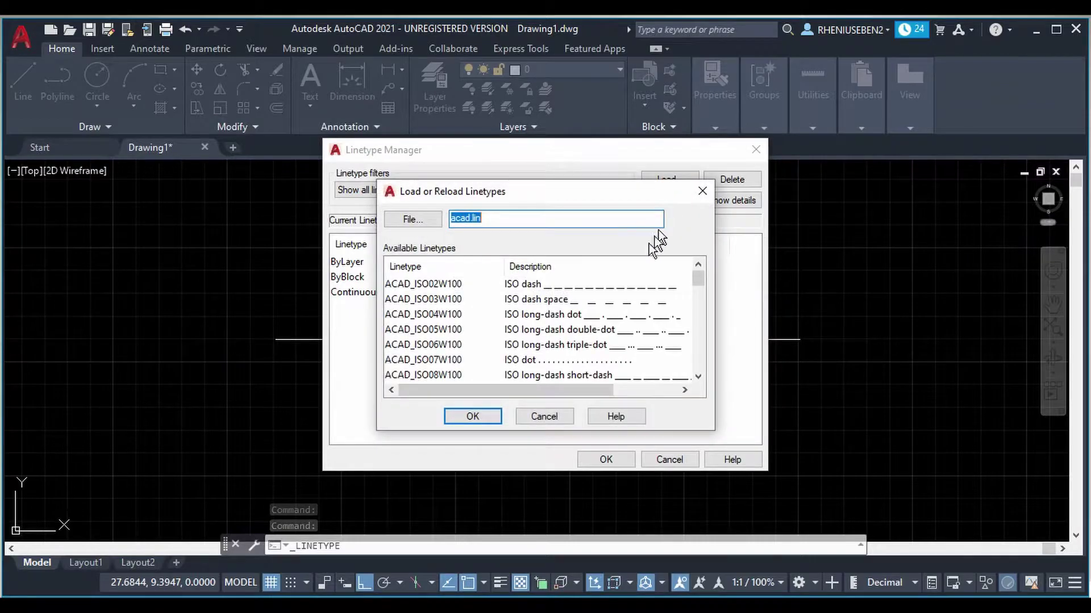
pyautogui.scroll(-1, 515, 322)
pyautogui.scroll(-3, 515, 322)
pyautogui.scroll(4, 515, 322)
pyautogui.click(434, 285)
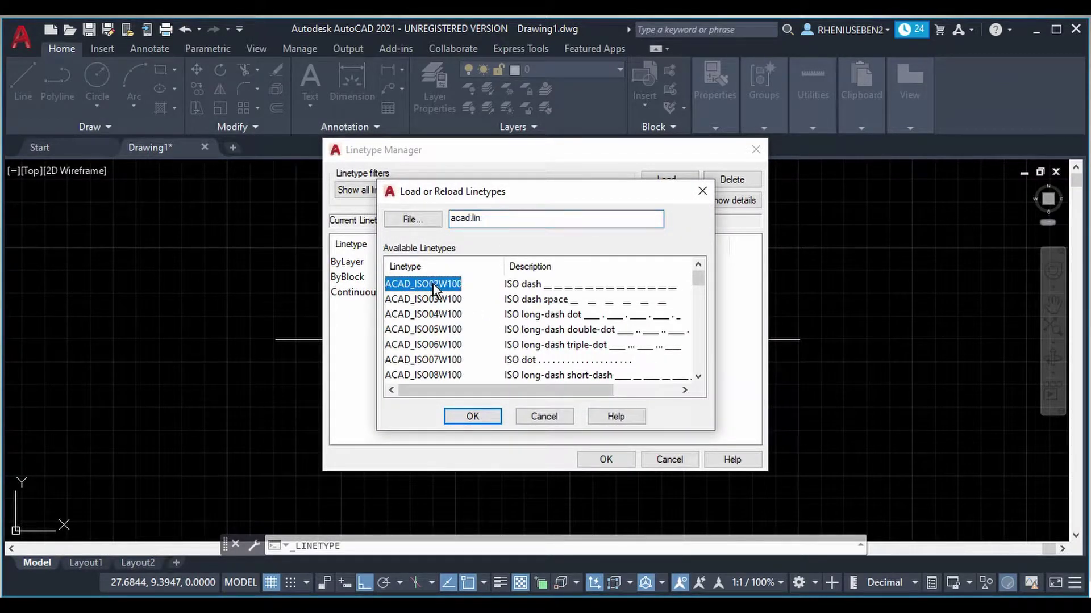
pyautogui.scroll(-1, 464, 336)
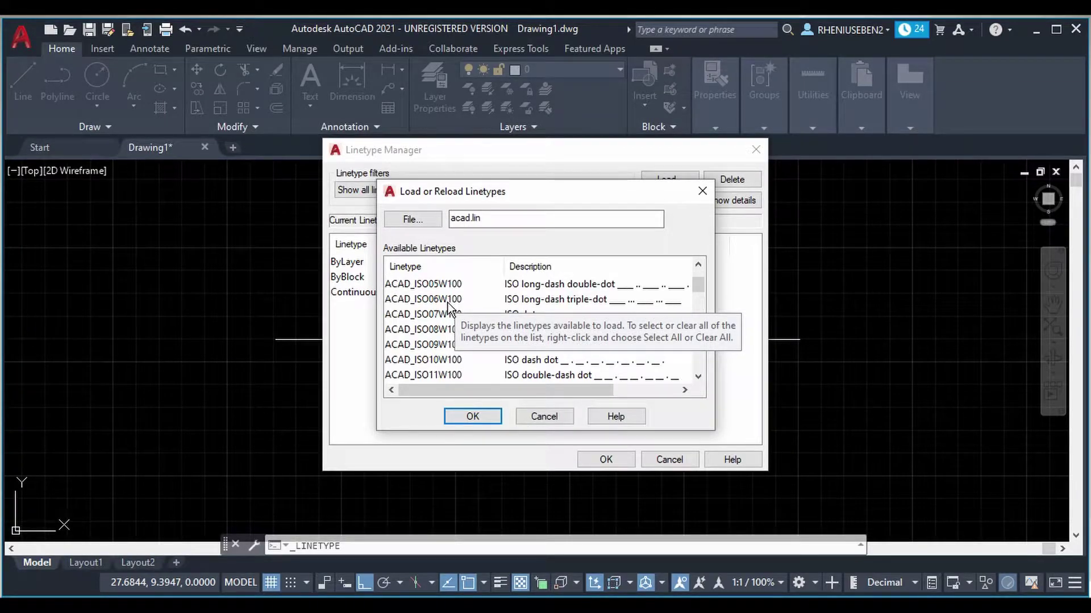
pyautogui.scroll(-12, 449, 306)
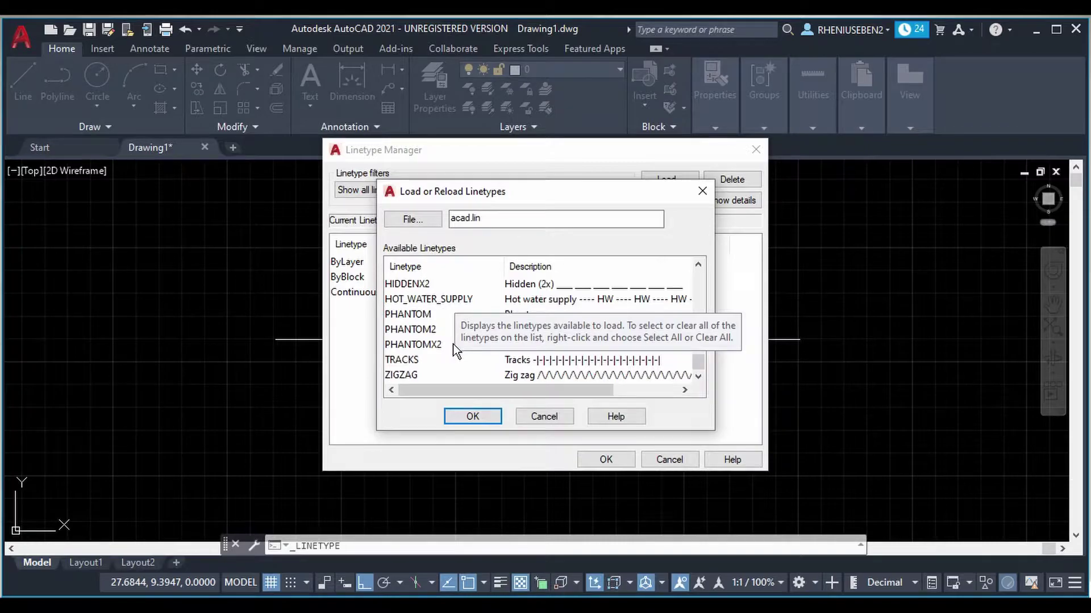
pyautogui.scroll(5, 418, 375)
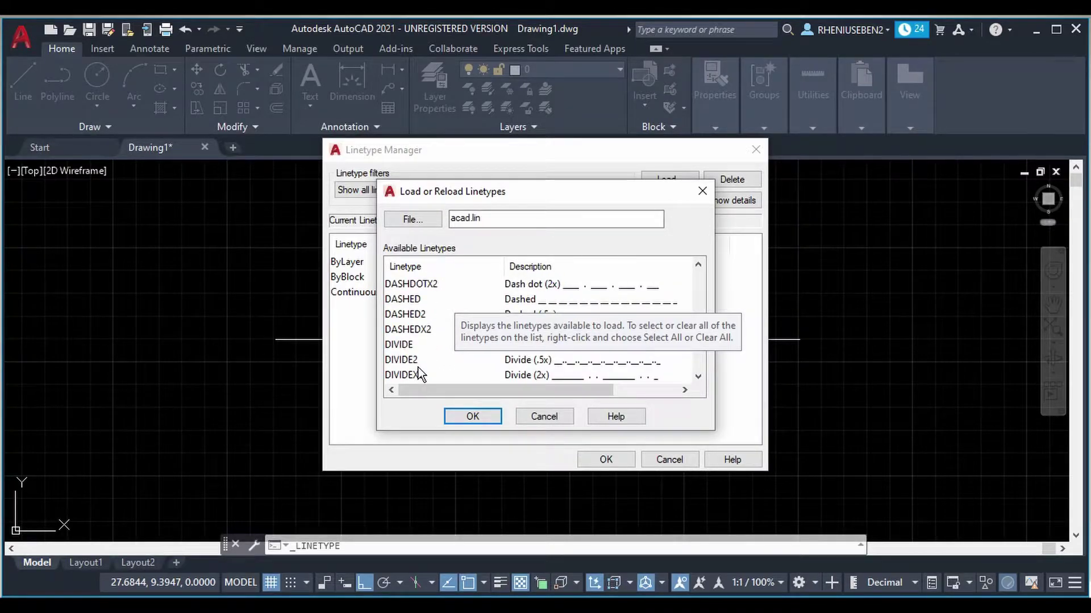
pyautogui.keyDown('shift'); pyautogui.click(418, 375); pyautogui.keyUp('shift')
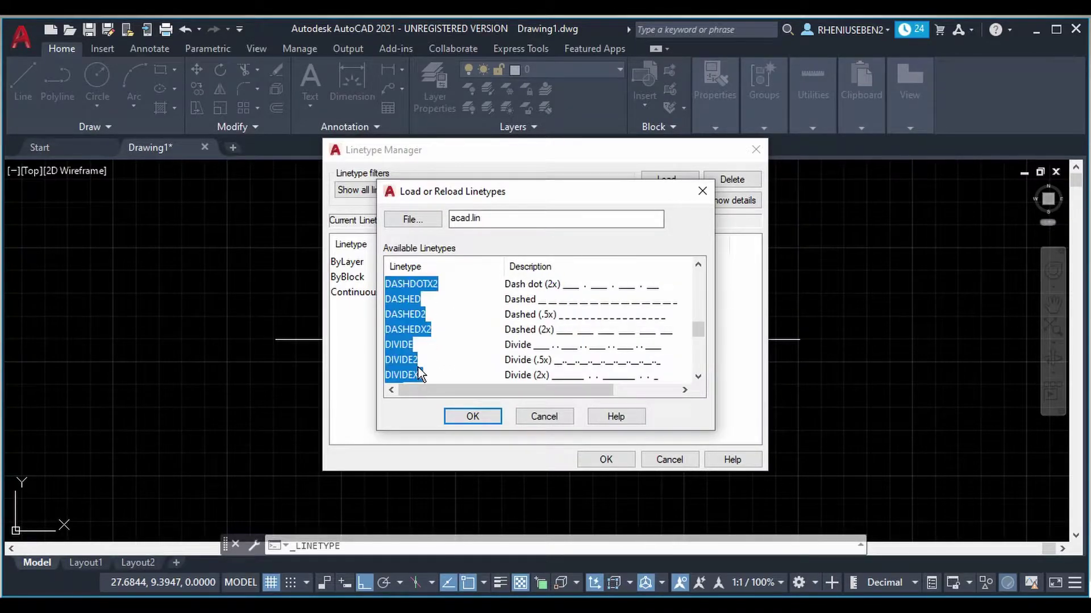
pyautogui.click(474, 419)
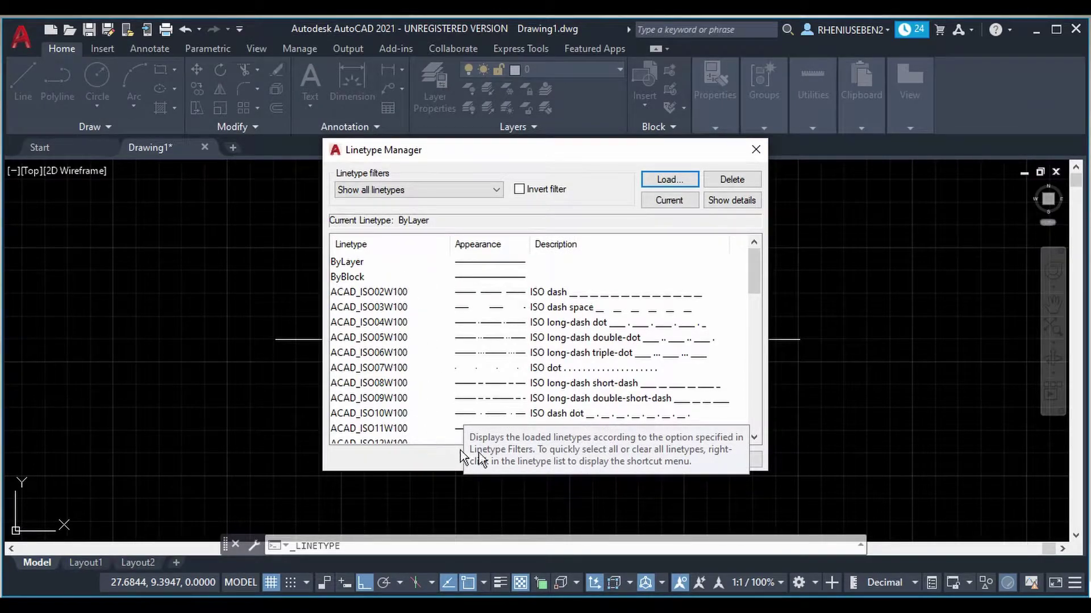
pyautogui.click(599, 459)
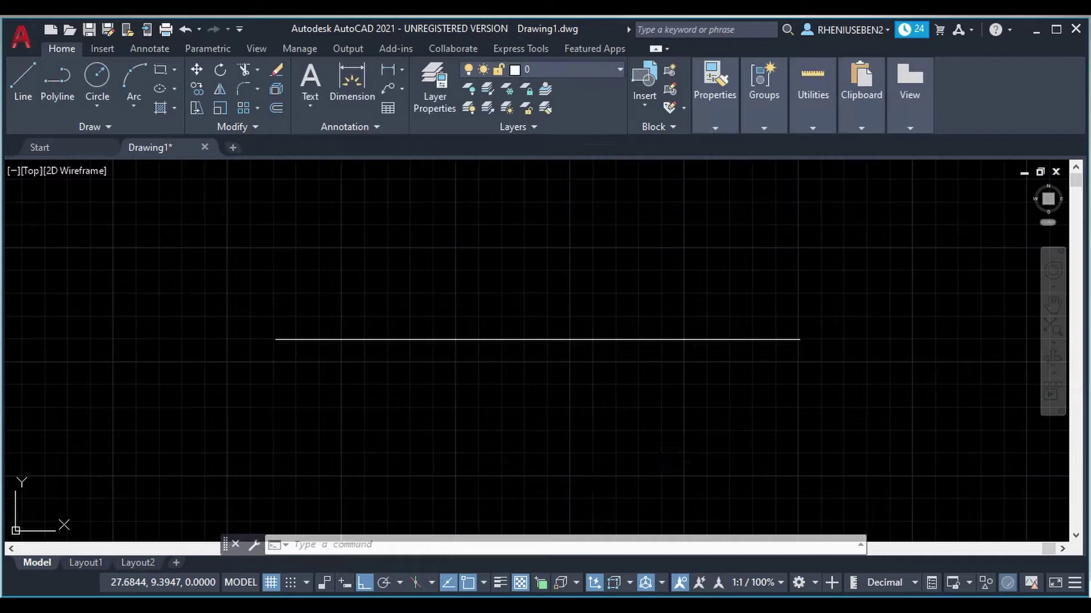
# - Set the current linetype to DASHED and draw a horizontal line below the existing one
pyautogui.click(711, 125)
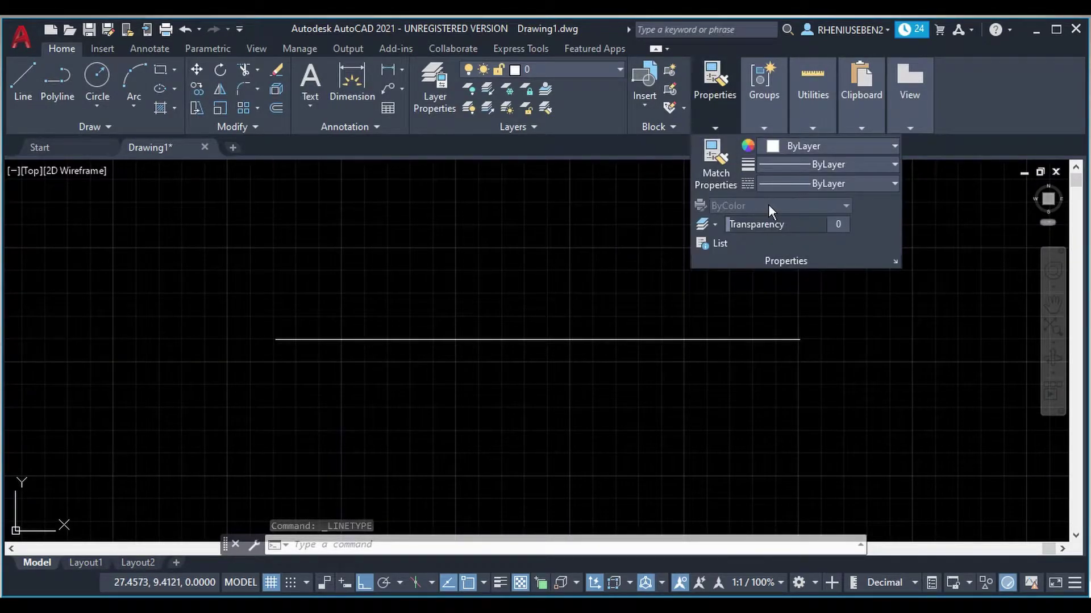
pyautogui.click(794, 184)
pyautogui.scroll(-1, 830, 291)
pyautogui.scroll(-2, 831, 291)
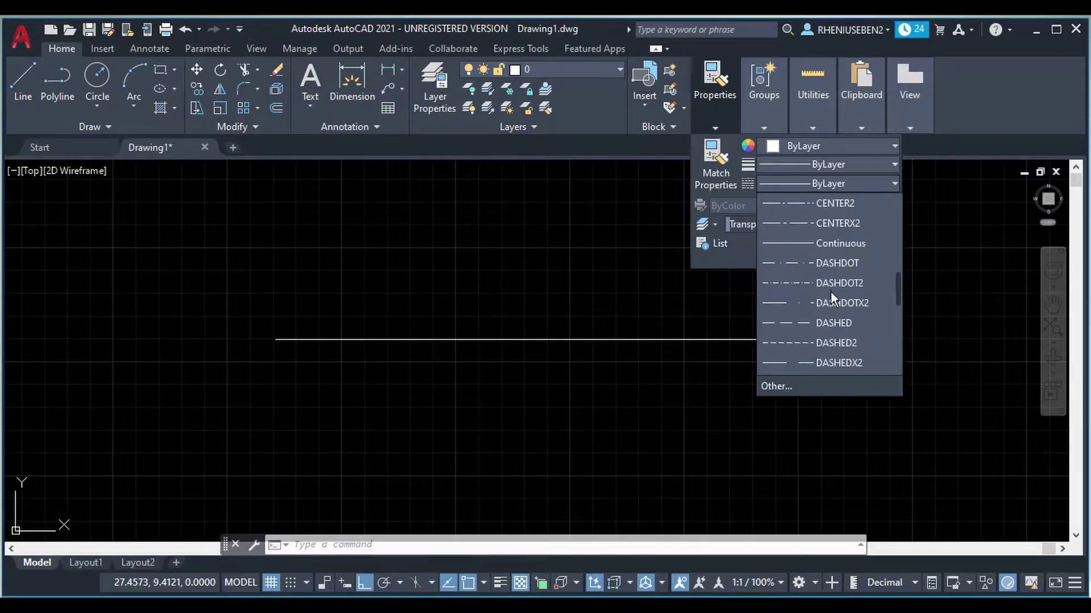
pyautogui.click(825, 322)
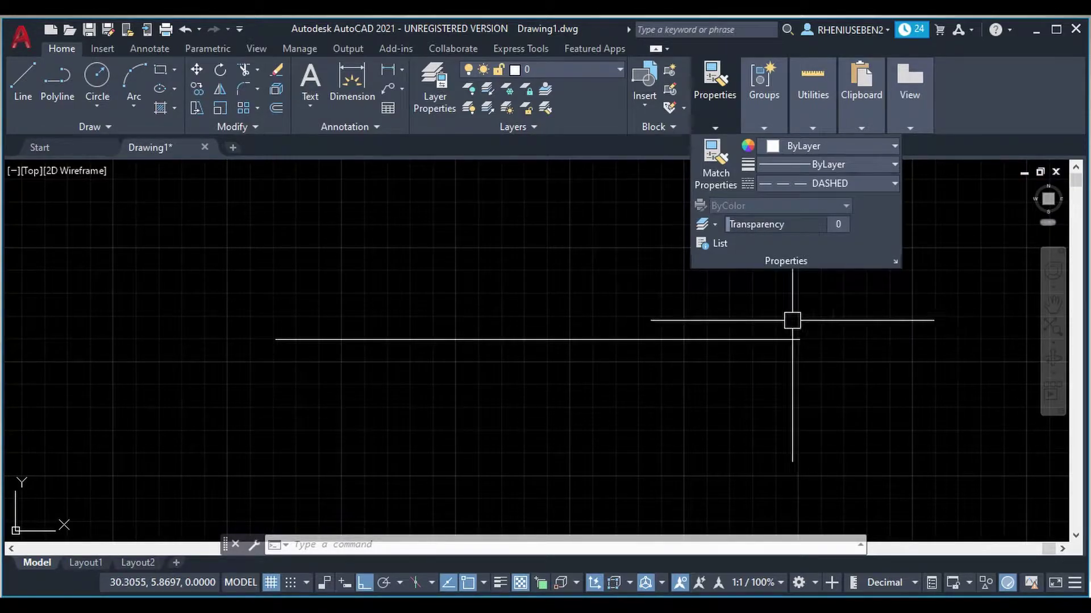
pyautogui.press('space')
pyautogui.click(261, 439)
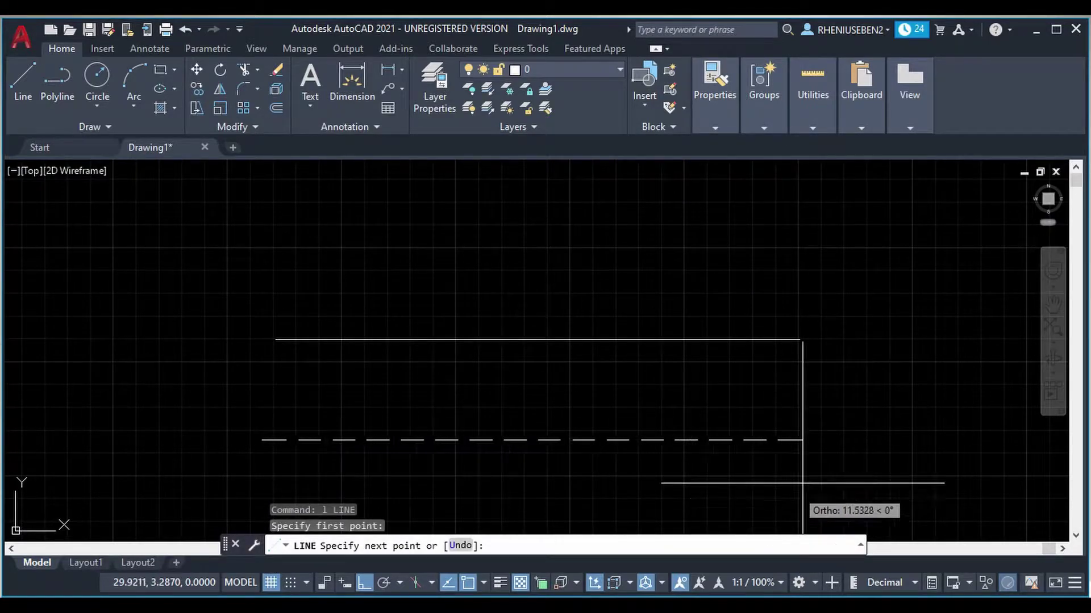
pyautogui.click(852, 439)
pyautogui.press('Escape')
# - Set the current linetype to DOT and draw a horizontal line between the continuous and dashed lines
pyautogui.click(716, 126)
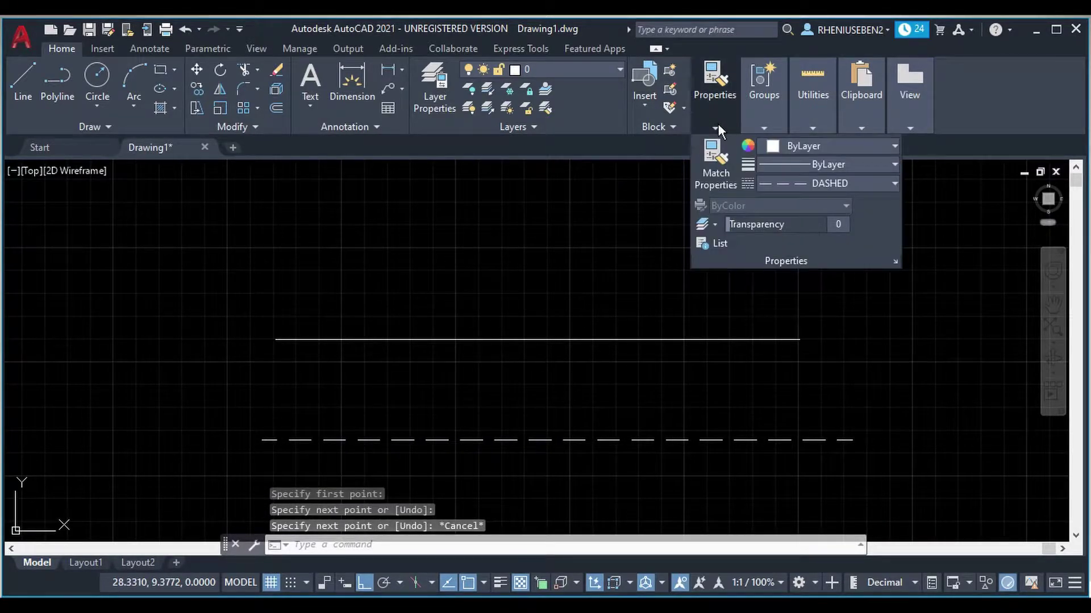
pyautogui.click(785, 185)
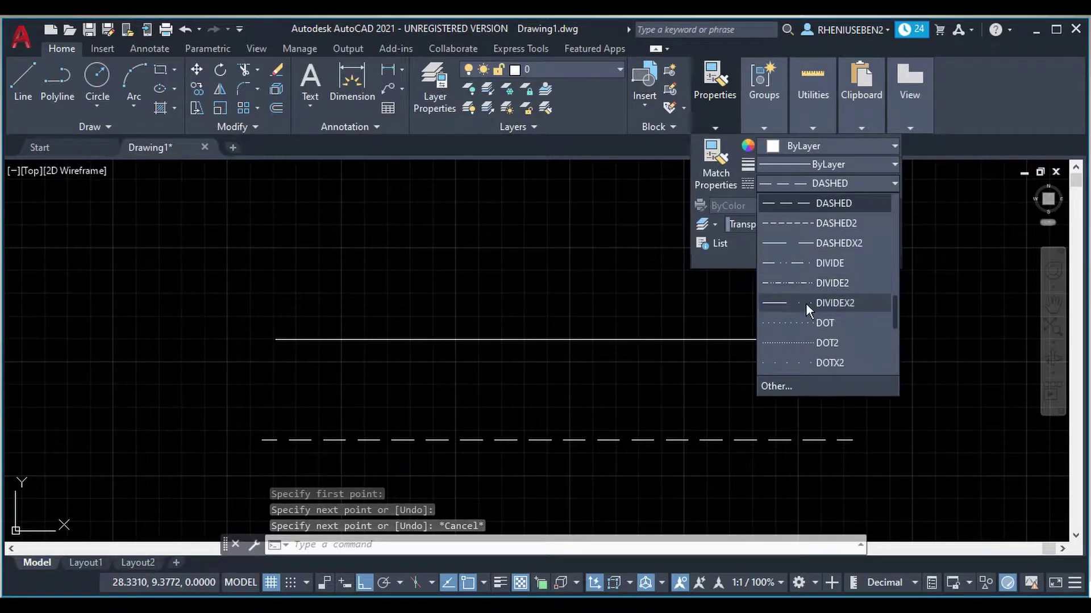
pyautogui.click(806, 325)
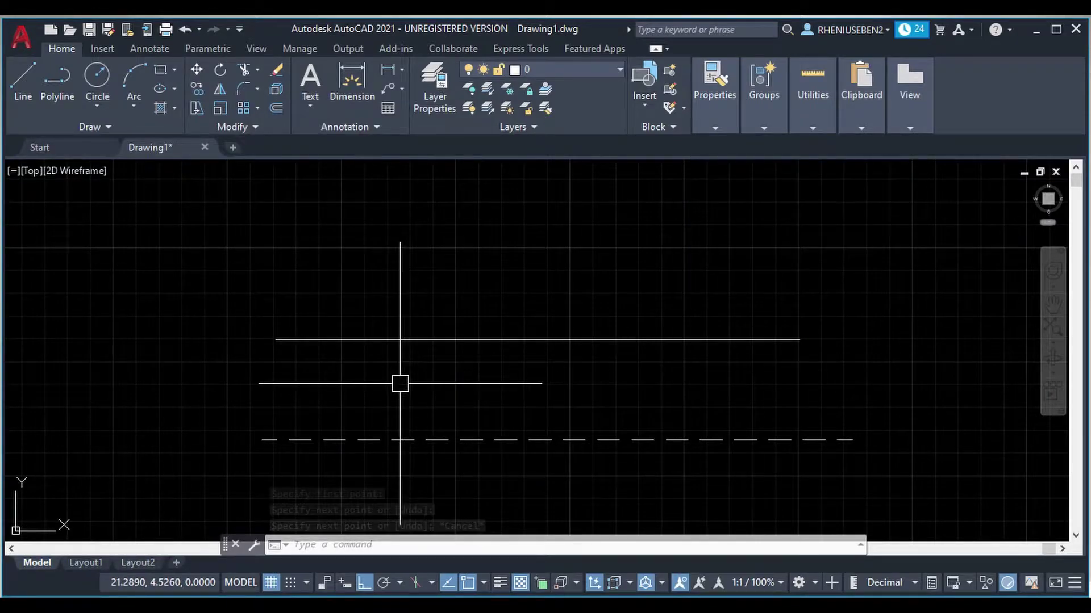
pyautogui.write('l')
pyautogui.press('space')
pyautogui.click(359, 384)
pyautogui.press('Escape')
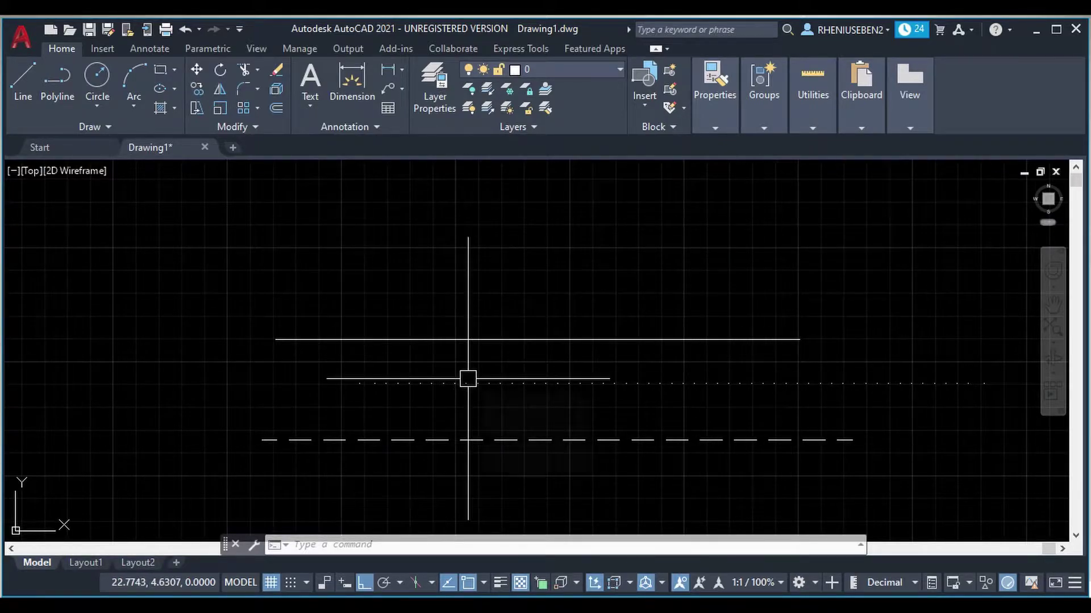
# - Select the continuous, dotted and dashed lines together with a crossing selection and delete them
pyautogui.moveTo(721, 386)
pyautogui.mouseDown()
pyautogui.moveTo(633, 424)
pyautogui.moveTo(558, 416)
pyautogui.moveTo(576, 408)
pyautogui.moveTo(534, 390)
pyautogui.moveTo(548, 368)
pyautogui.moveTo(697, 309)
pyautogui.mouseUp()
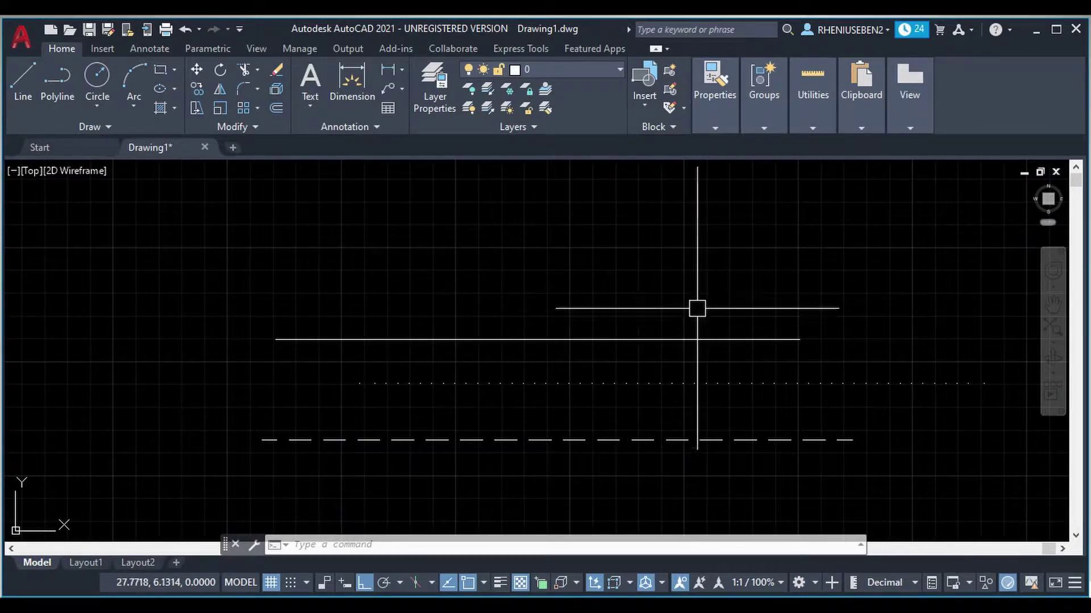
pyautogui.click(755, 290)
pyautogui.click(642, 466)
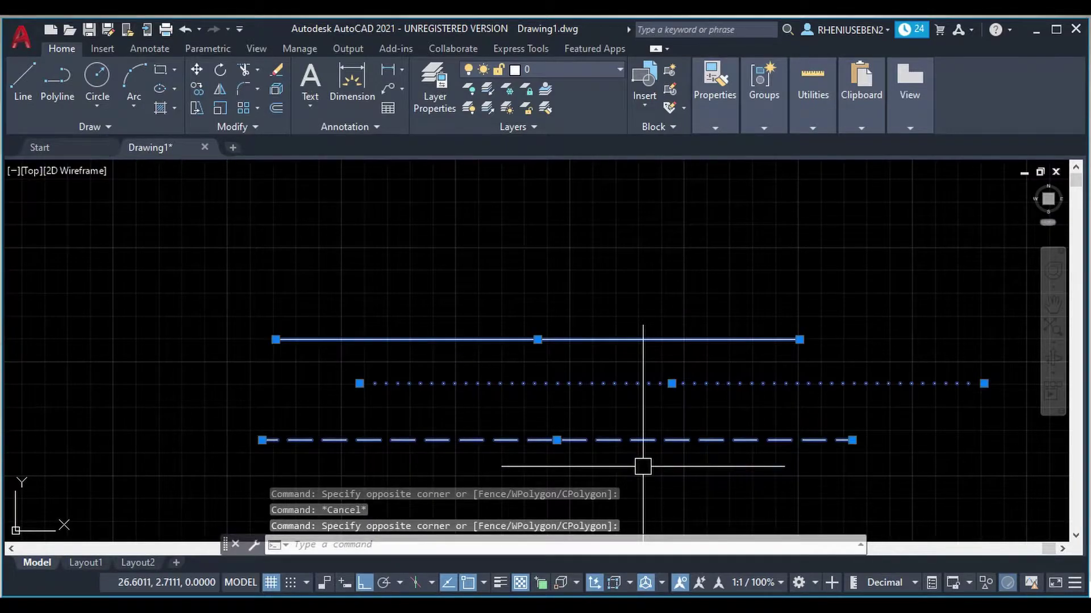
pyautogui.press('Delete')
# - Draw a new horizontal continuous line near the middle of the empty drawing area
pyautogui.write('l')
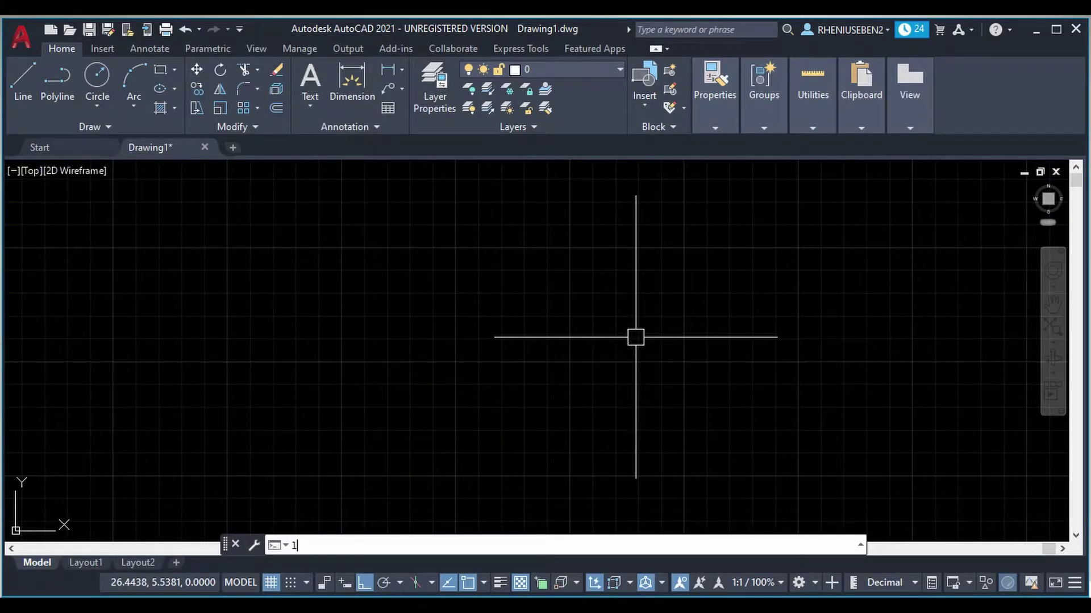
pyautogui.press('Return')
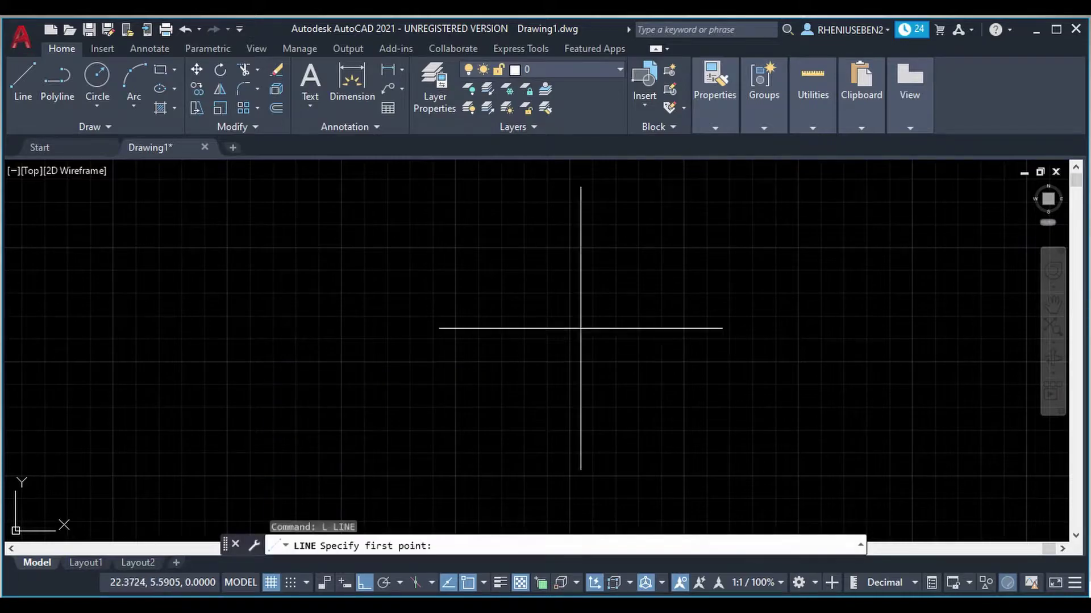
pyautogui.click(345, 315)
pyautogui.click(651, 316)
pyautogui.press('Return')
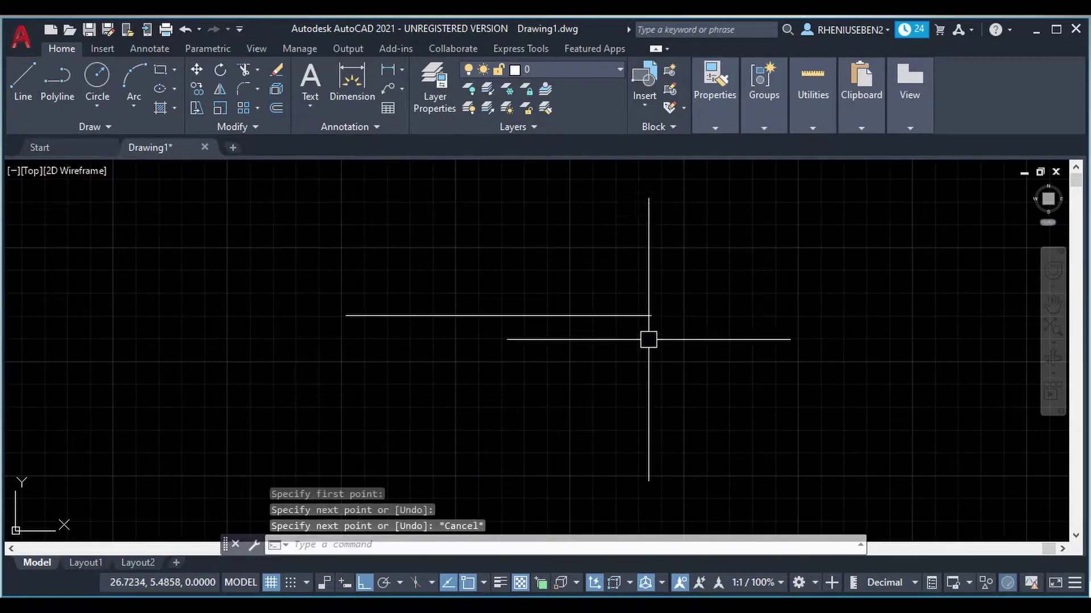
# - Place the single-line text "j1tamil" at the line's midpoint with MC justification, height 0.2000 and rotation 0
pyautogui.moveTo(650, 326); pyautogui.dragTo(729, 317, button='middle')
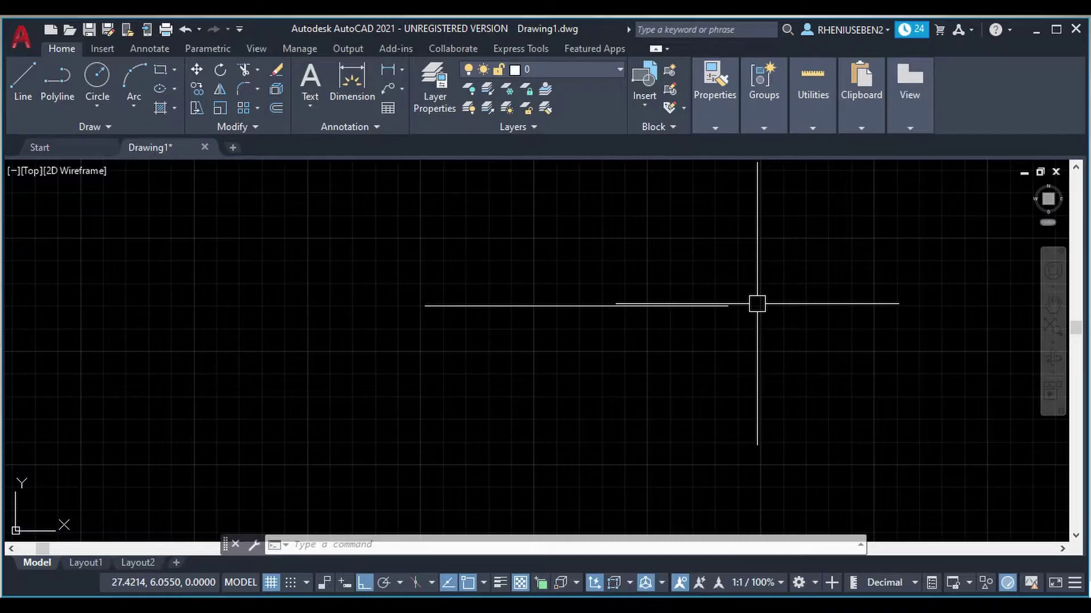
pyautogui.write('dt')
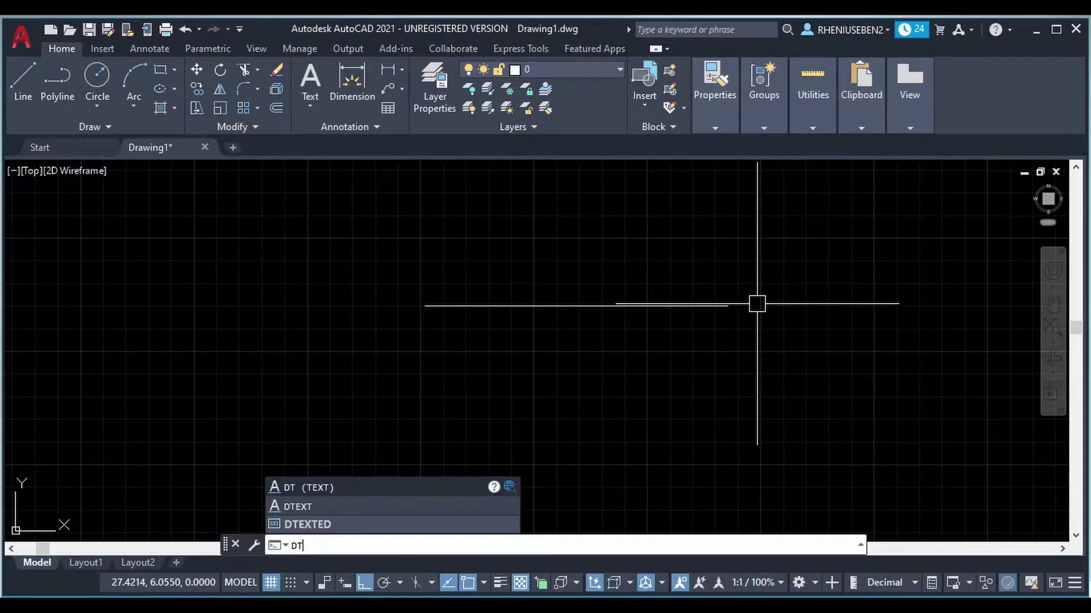
pyautogui.press('Return')
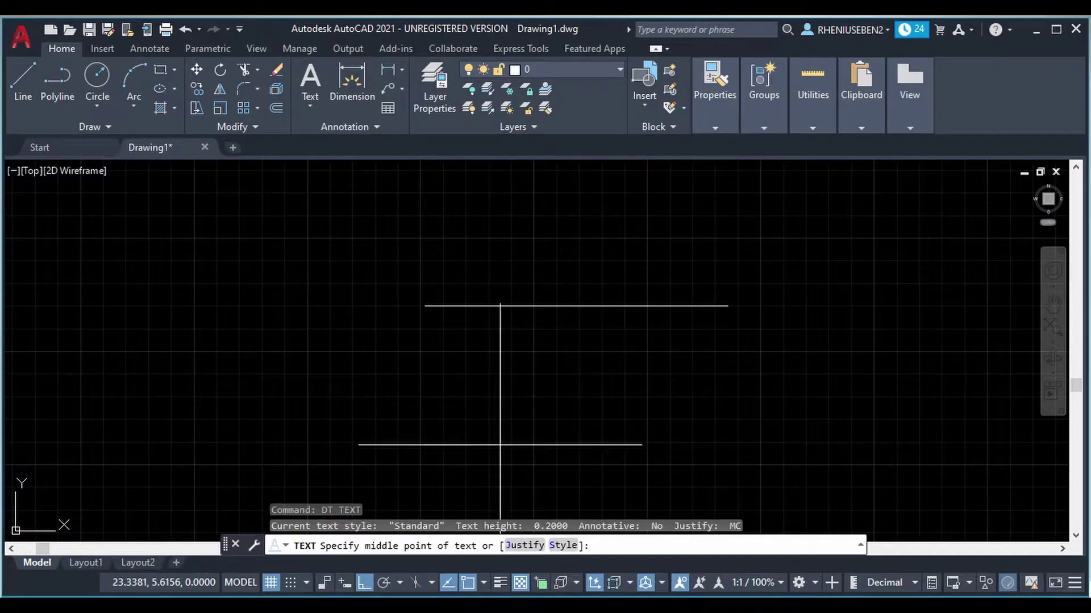
pyautogui.click(533, 546)
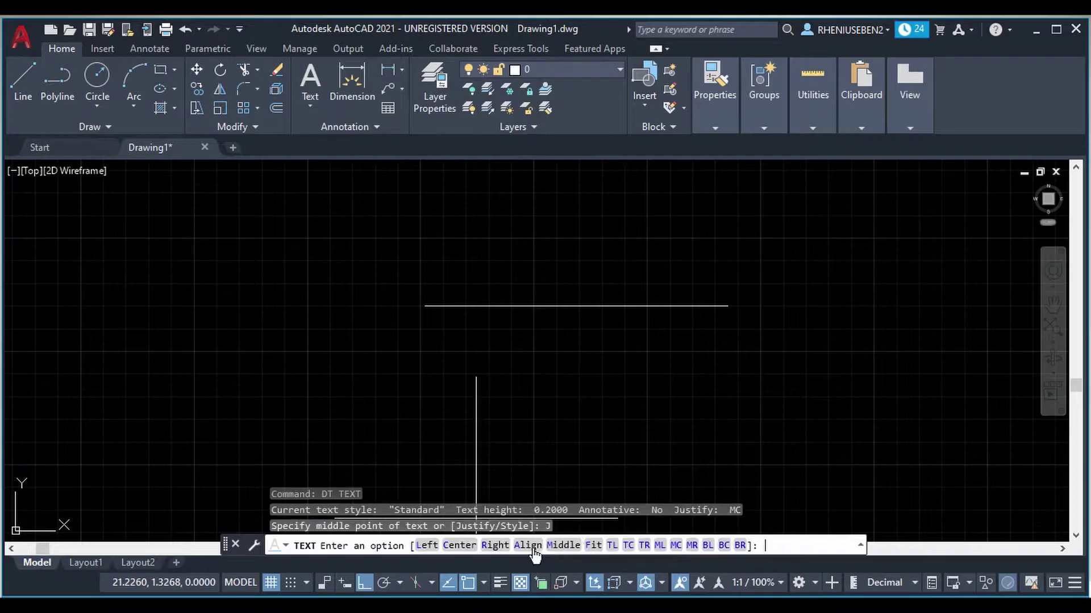
pyautogui.click(676, 547)
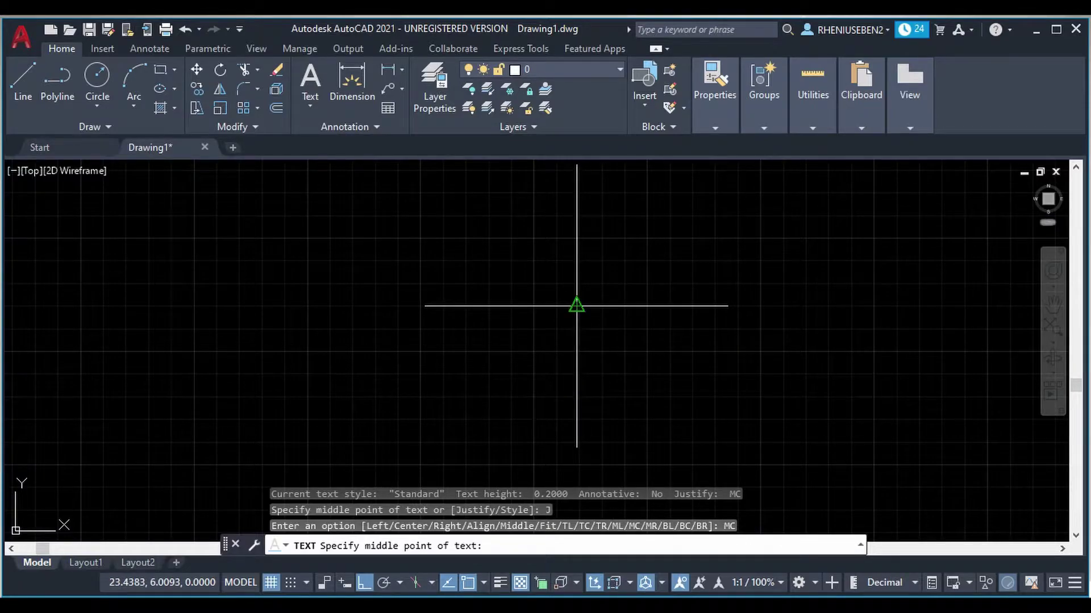
pyautogui.click(577, 306)
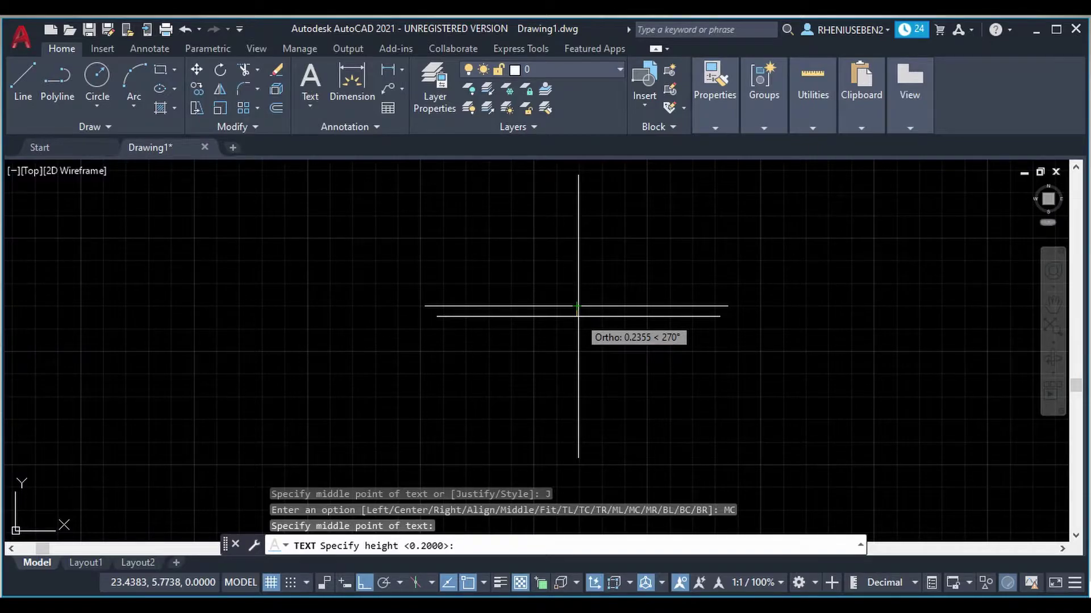
pyautogui.press('Return')
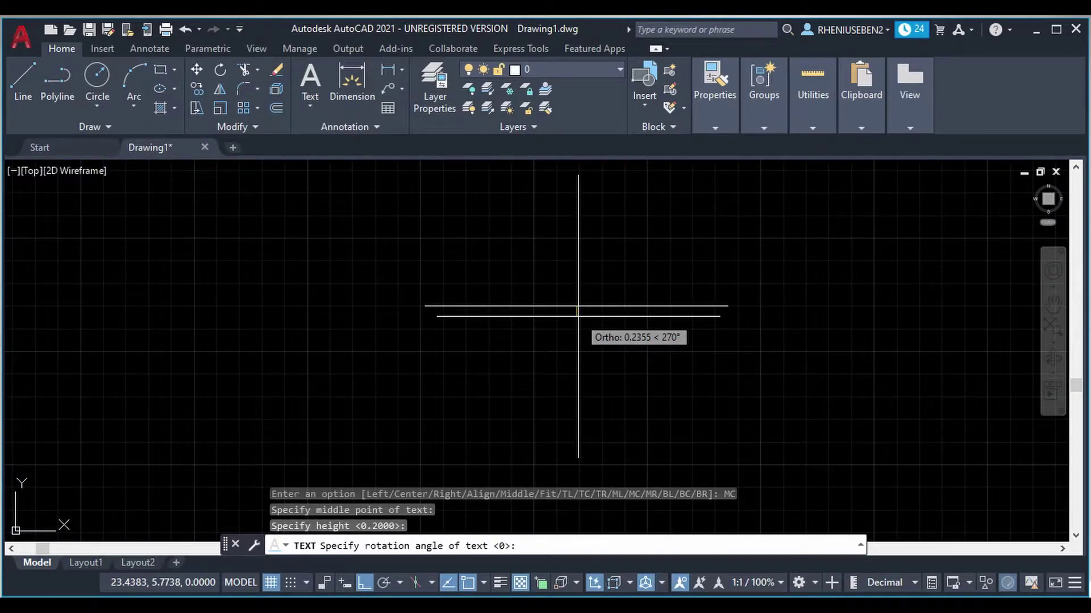
pyautogui.press('Return')
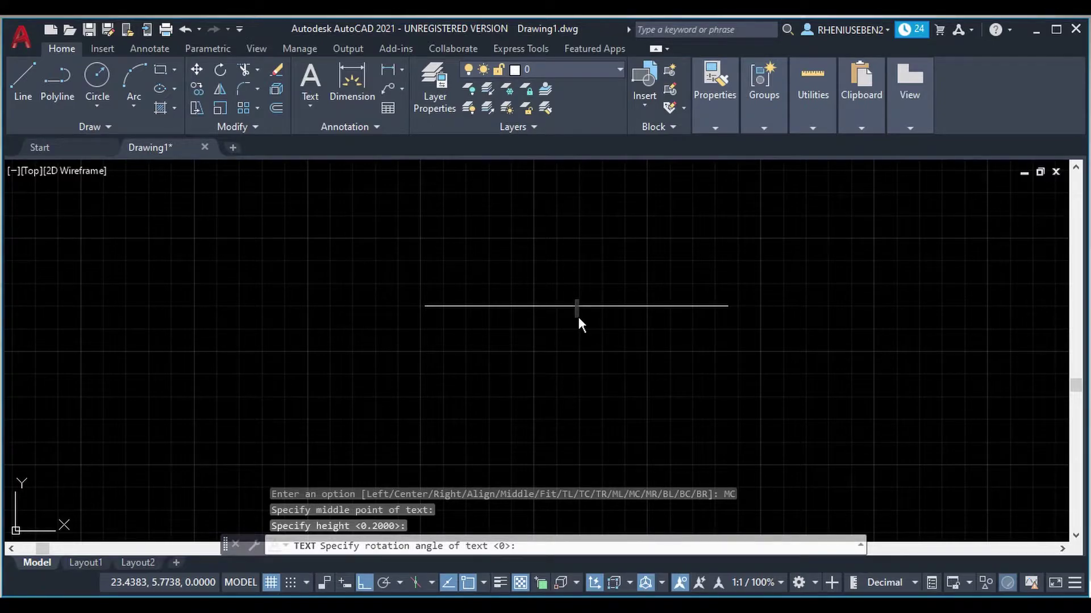
pyautogui.write('j1tamil')
pyautogui.click(586, 389)
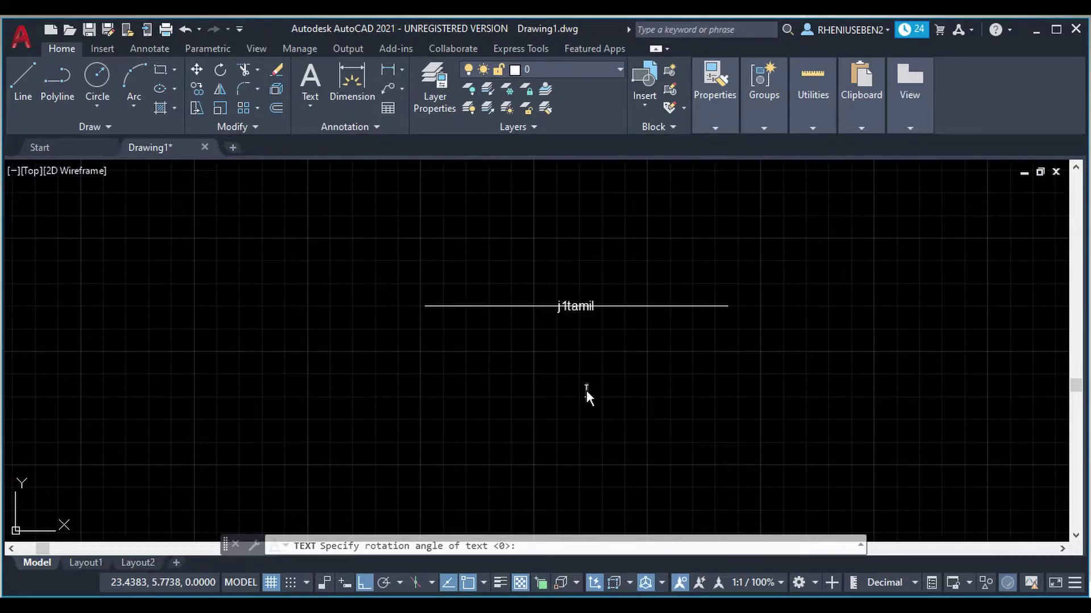
# - Trim away the part of the horizontal line that runs through the j1tamil text
pyautogui.press('Return')
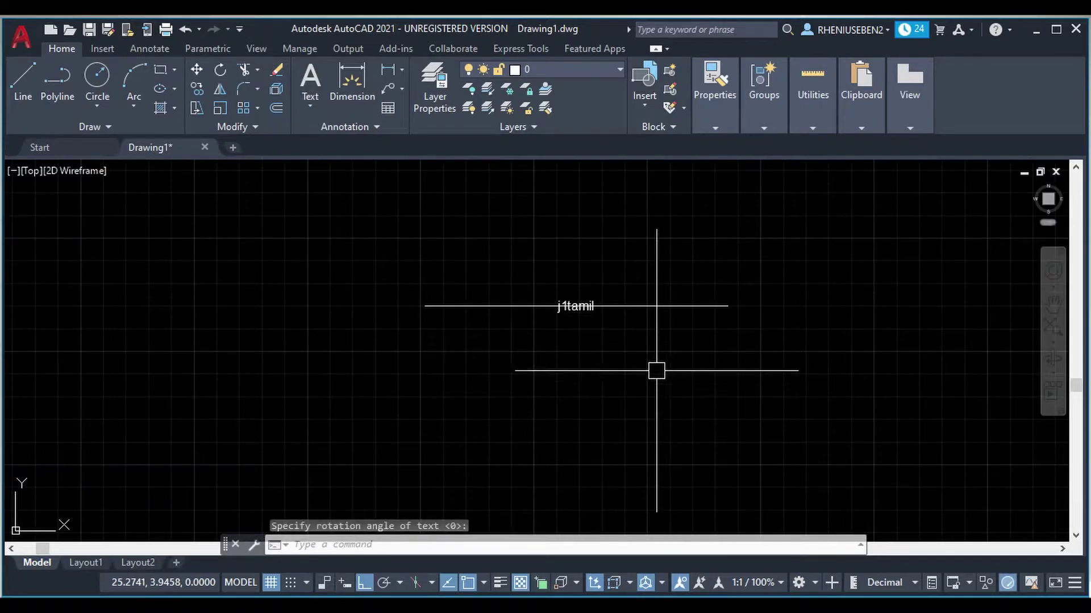
pyautogui.scroll(5, 588, 326)
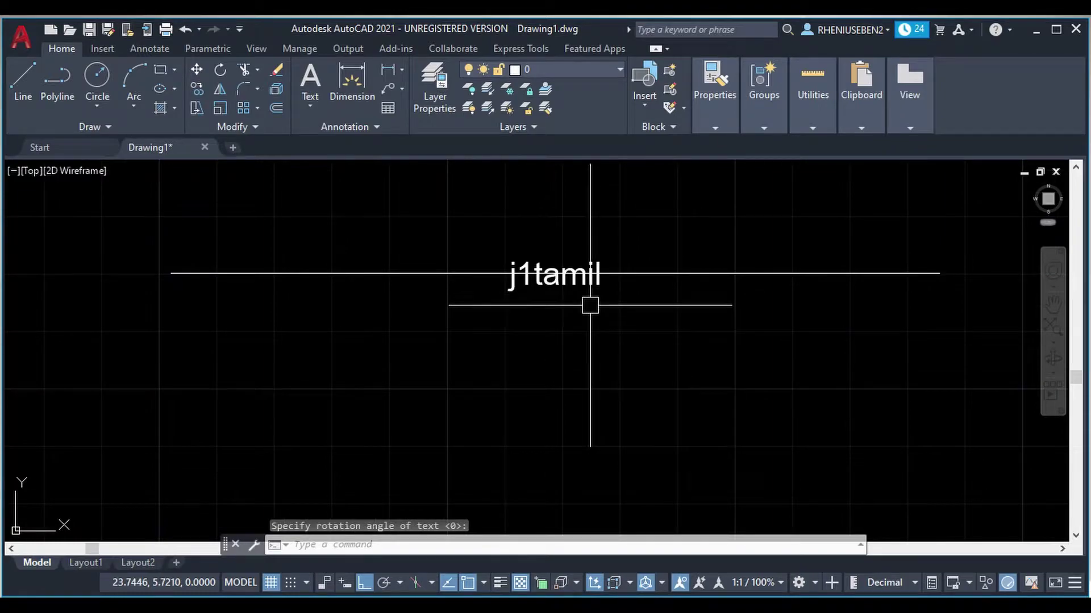
pyautogui.scroll(2, 591, 304)
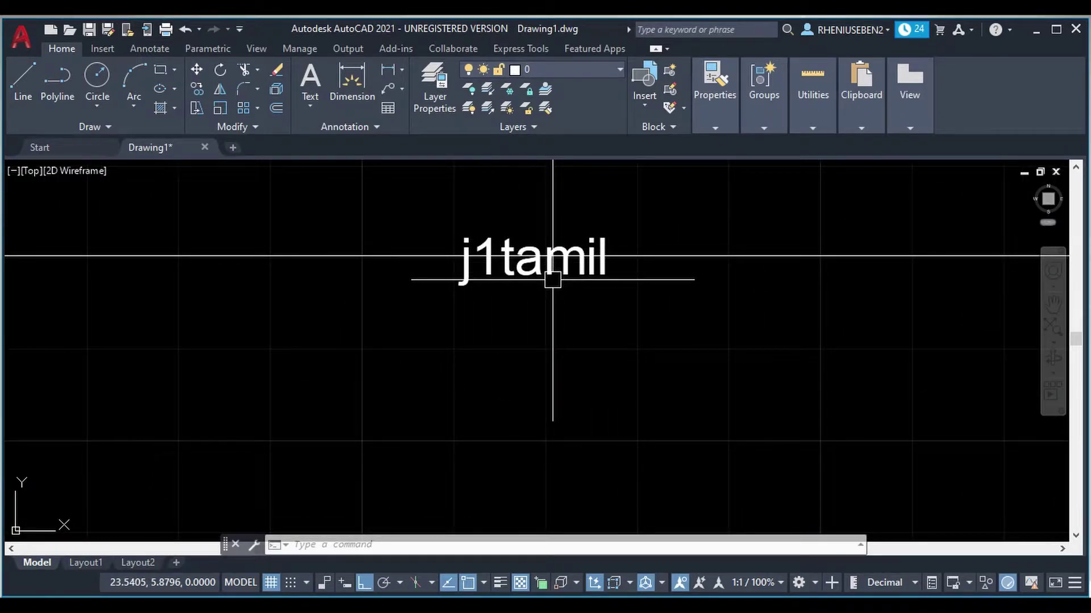
pyautogui.write('TR')
pyautogui.press('Return')
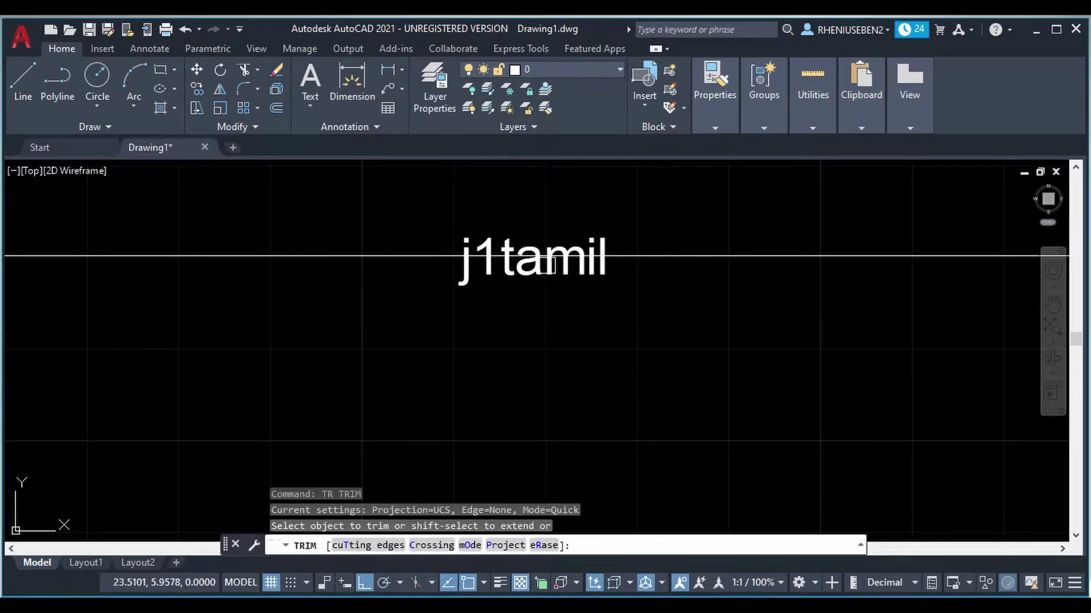
pyautogui.click(547, 228)
pyautogui.press('Return')
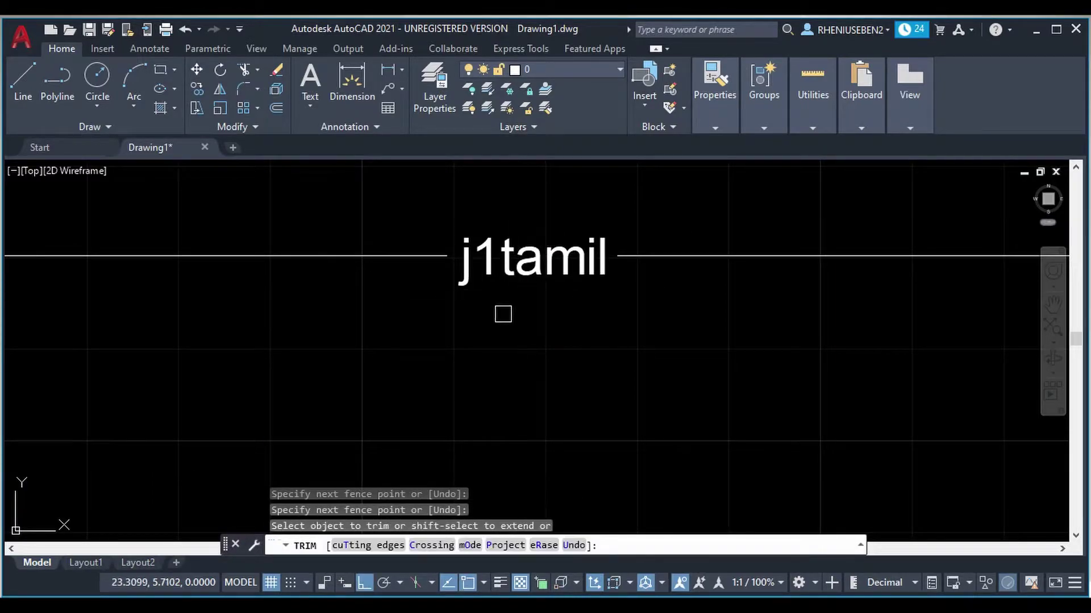
pyautogui.press('Escape')
pyautogui.scroll(-3, 539, 306)
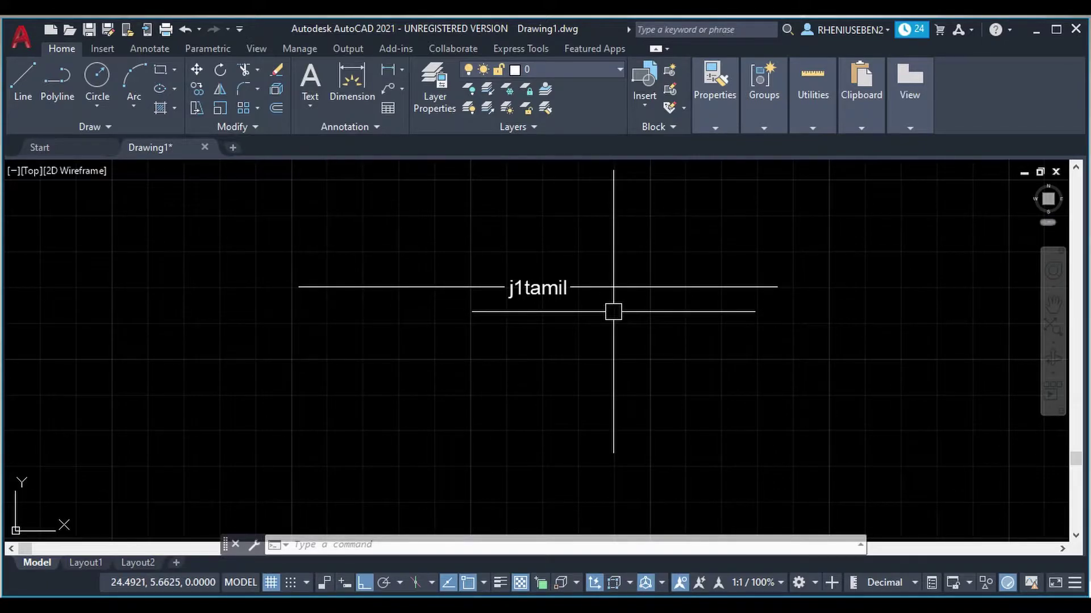
pyautogui.write('MKL')
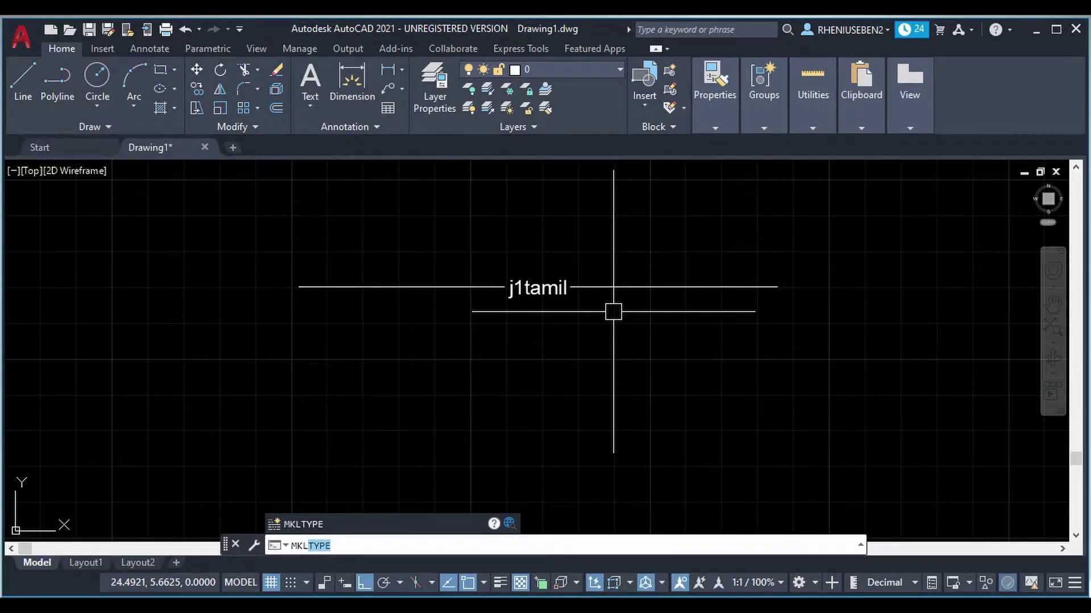
pyautogui.press('Escape')
pyautogui.click(526, 49)
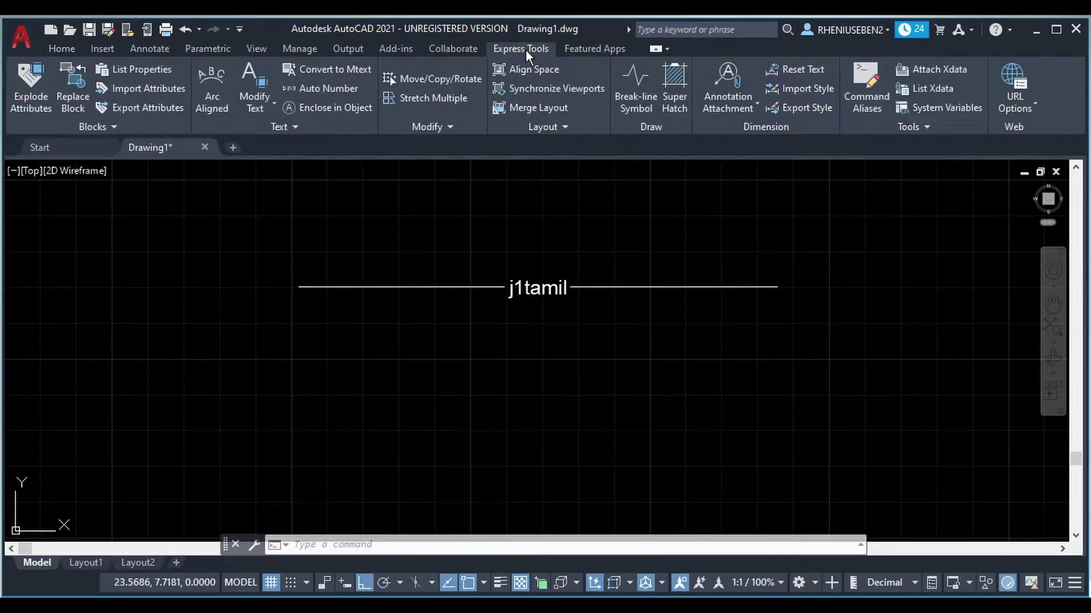
pyautogui.click(911, 128)
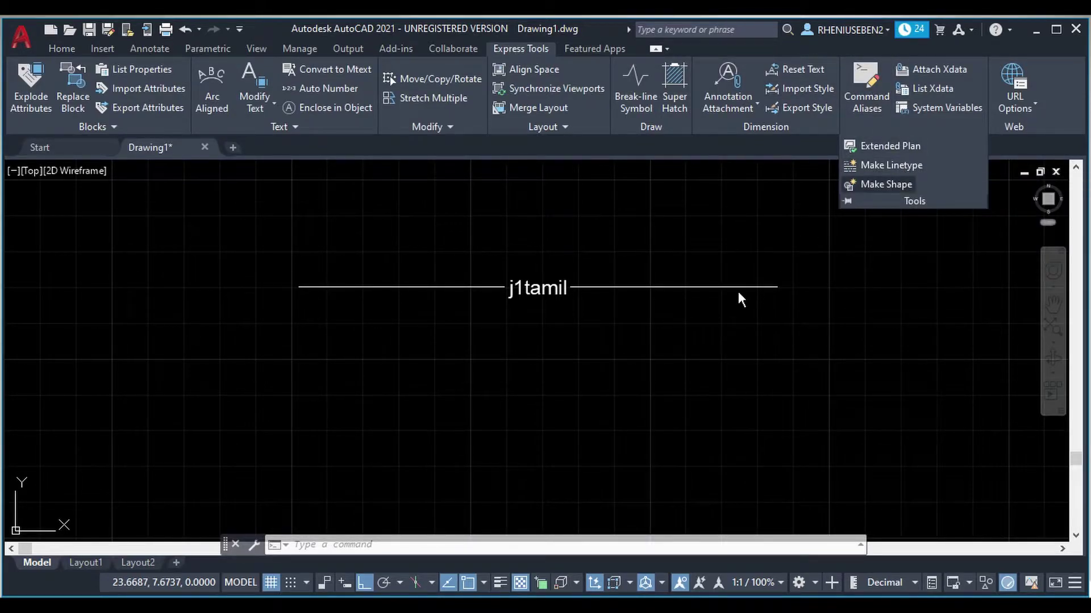
pyautogui.press('Escape')
pyautogui.press('Escape')
pyautogui.press('Escape')
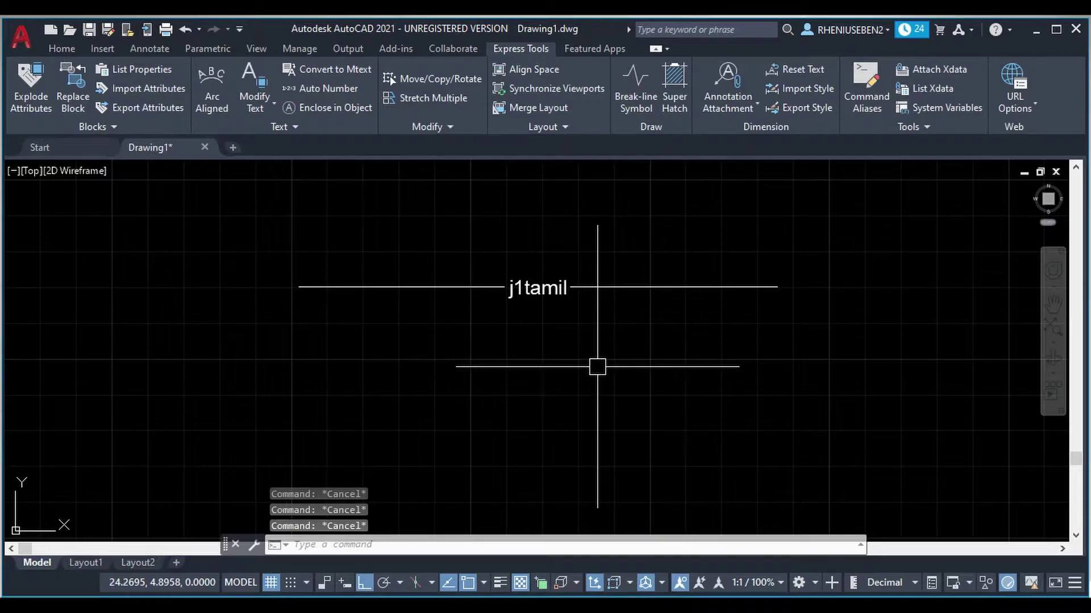
# - Start the MKLTYPE command and save the new linetype file on the Desktop as j1.lin
pyautogui.write('MKL')
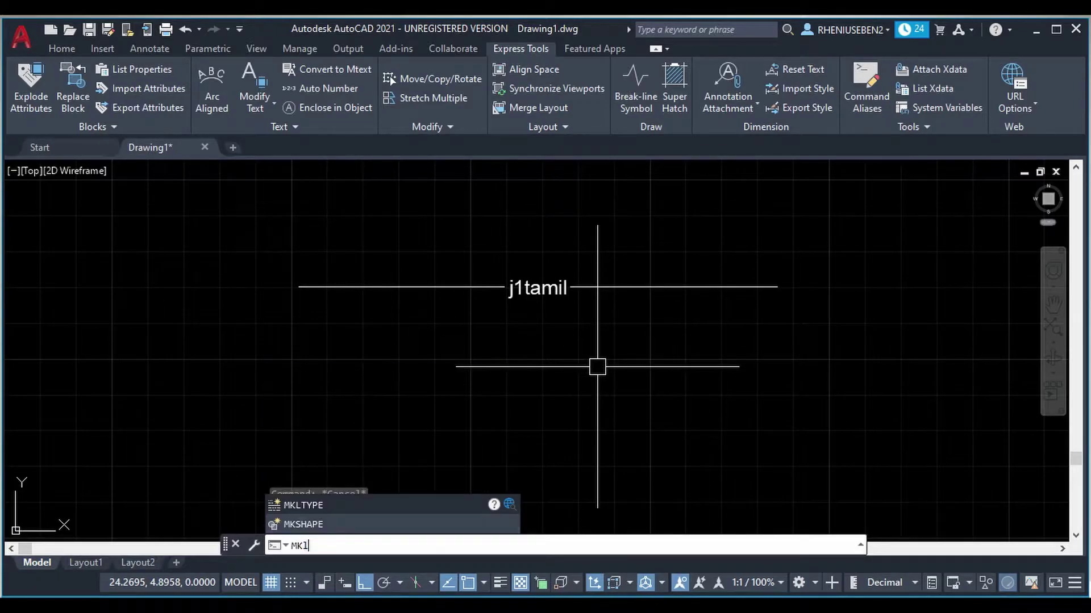
pyautogui.press('Return')
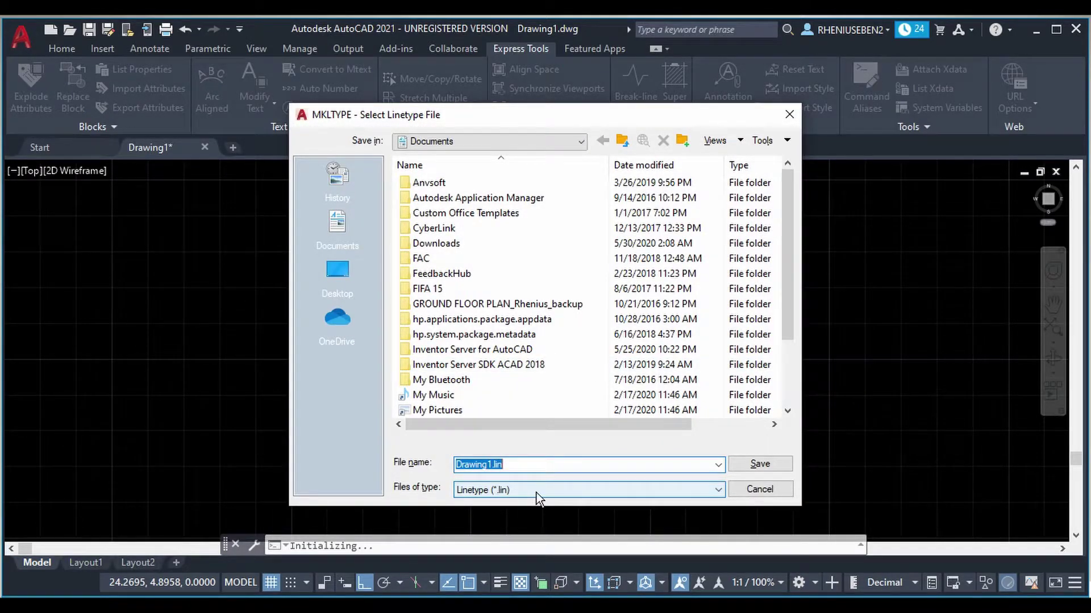
pyautogui.click(346, 272)
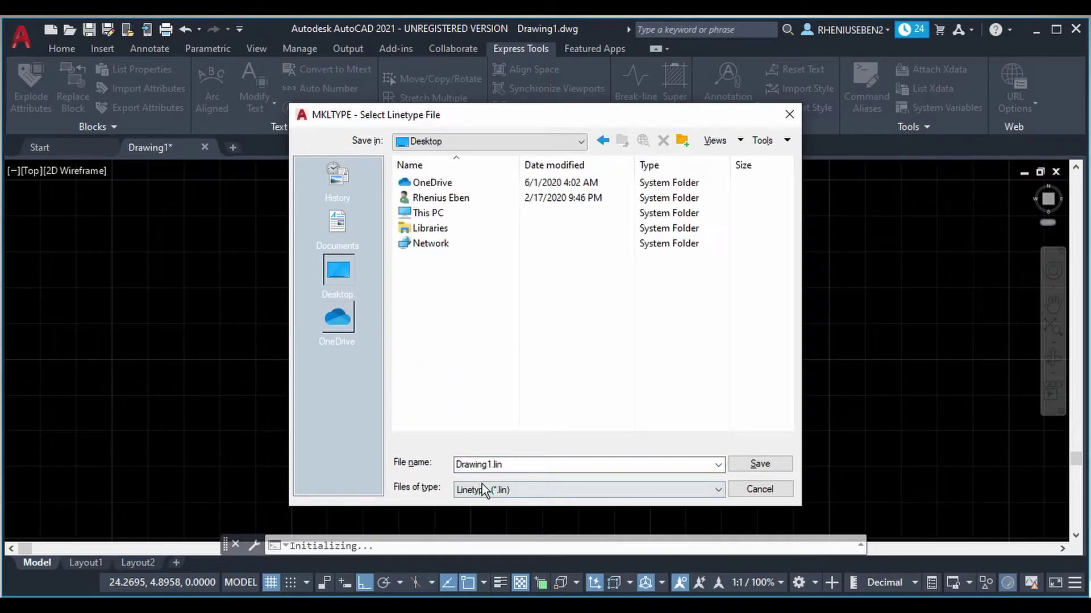
pyautogui.click(489, 464)
pyautogui.moveTo(491, 465); pyautogui.dragTo(391, 455)
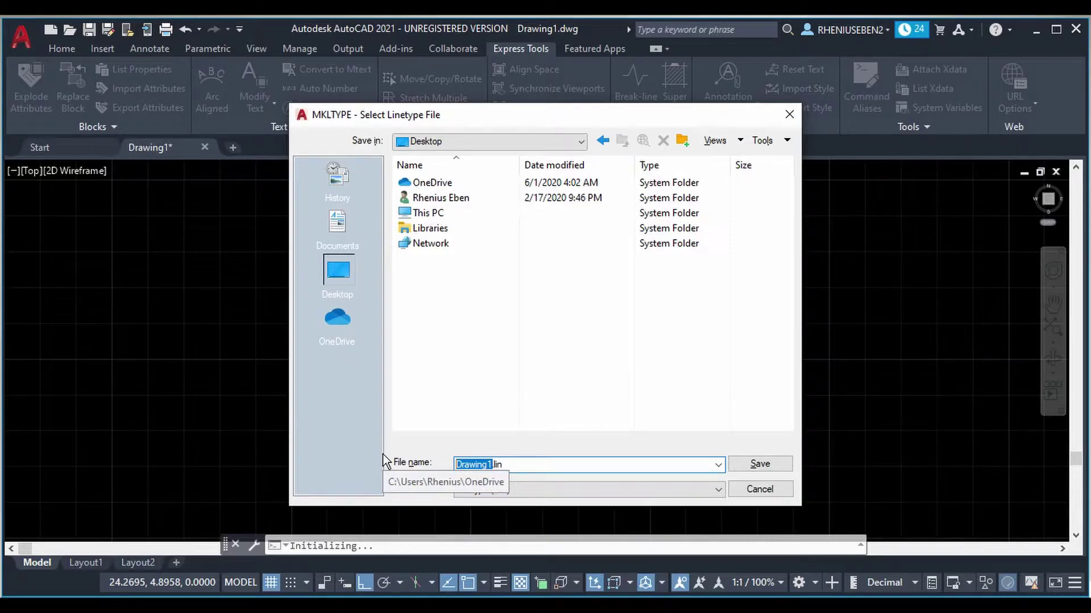
pyautogui.press('BackSpace')
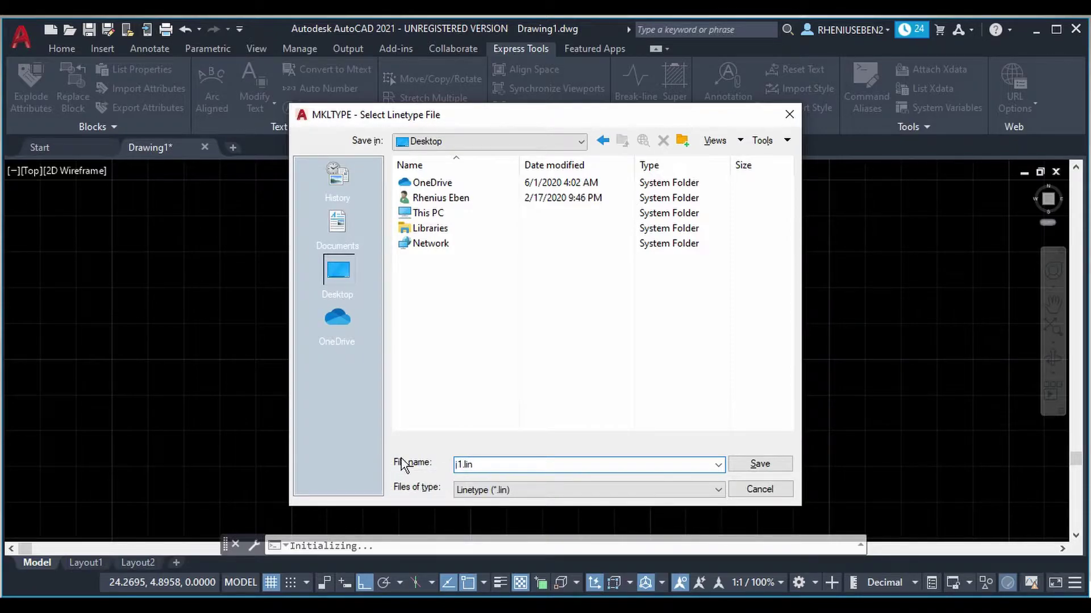
pyautogui.click(744, 466)
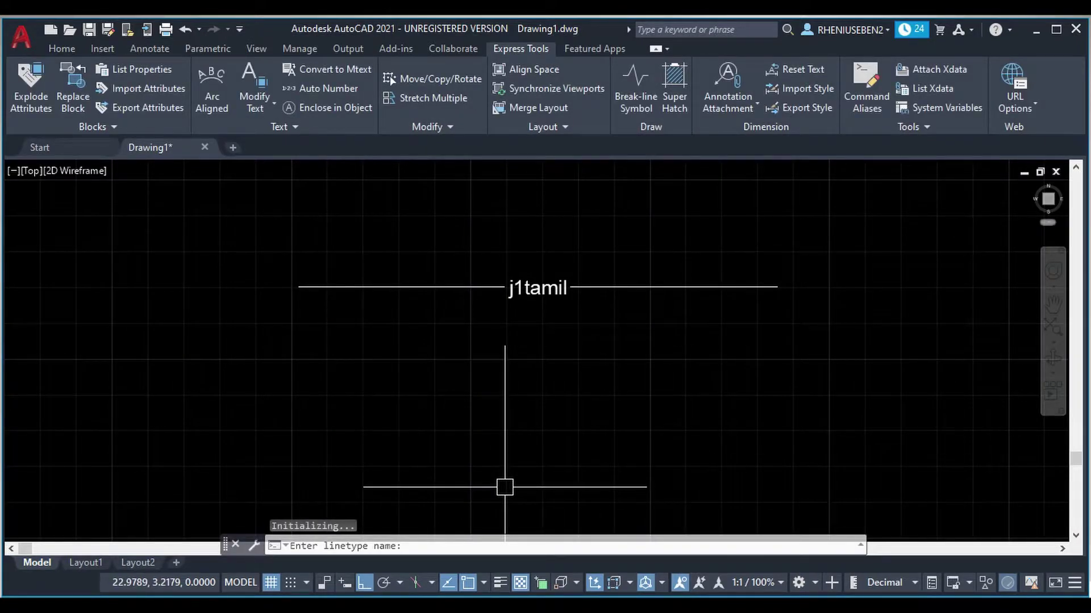
# - Enter j1 as both the name and the description of the new linetype
pyautogui.write('j')
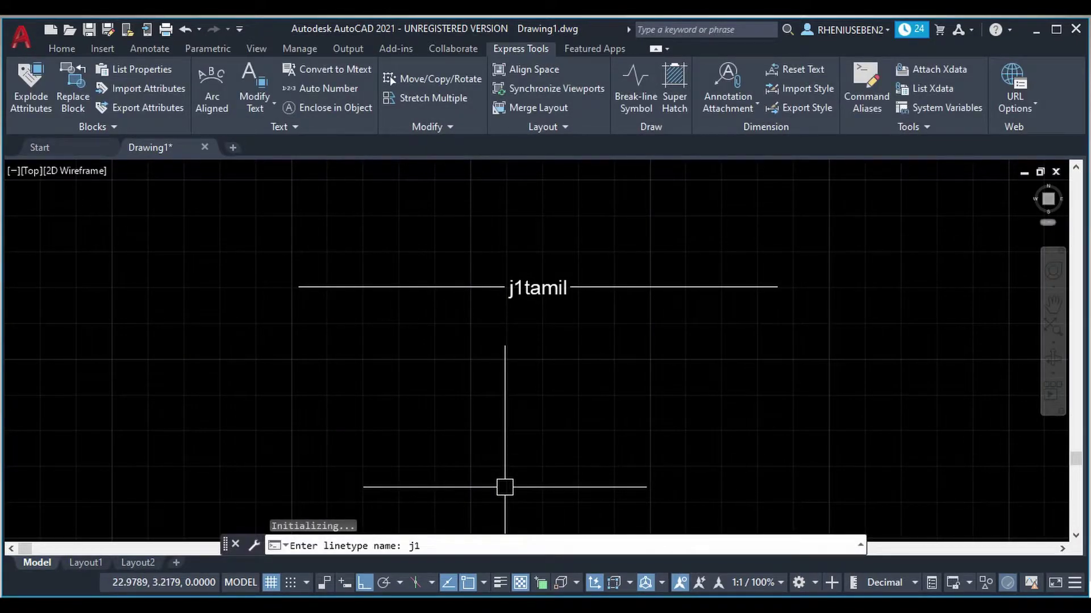
pyautogui.write('1')
pyautogui.press('Return')
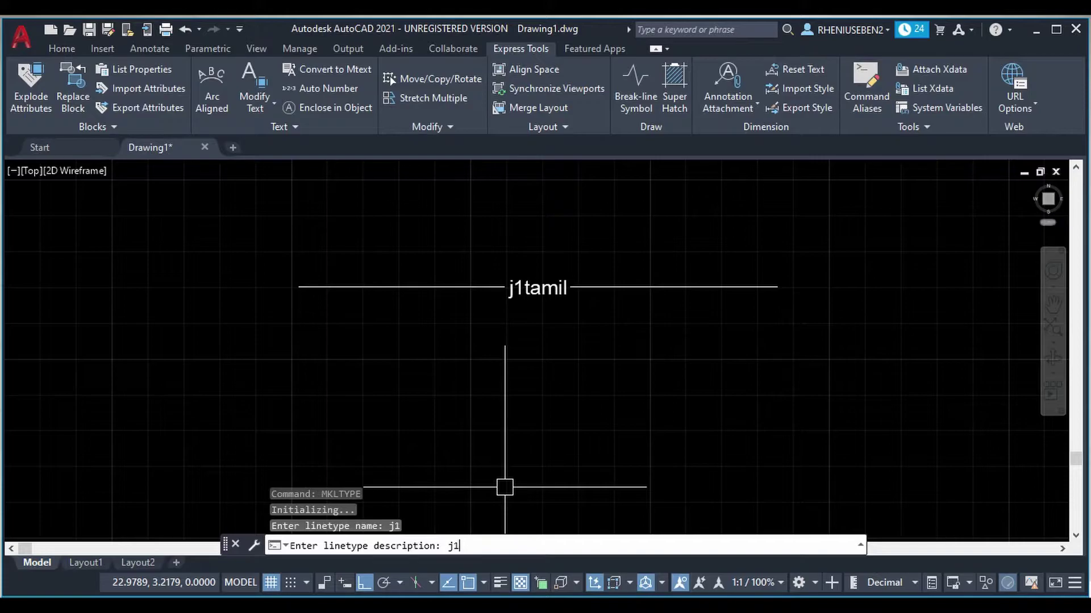
pyautogui.press('Return')
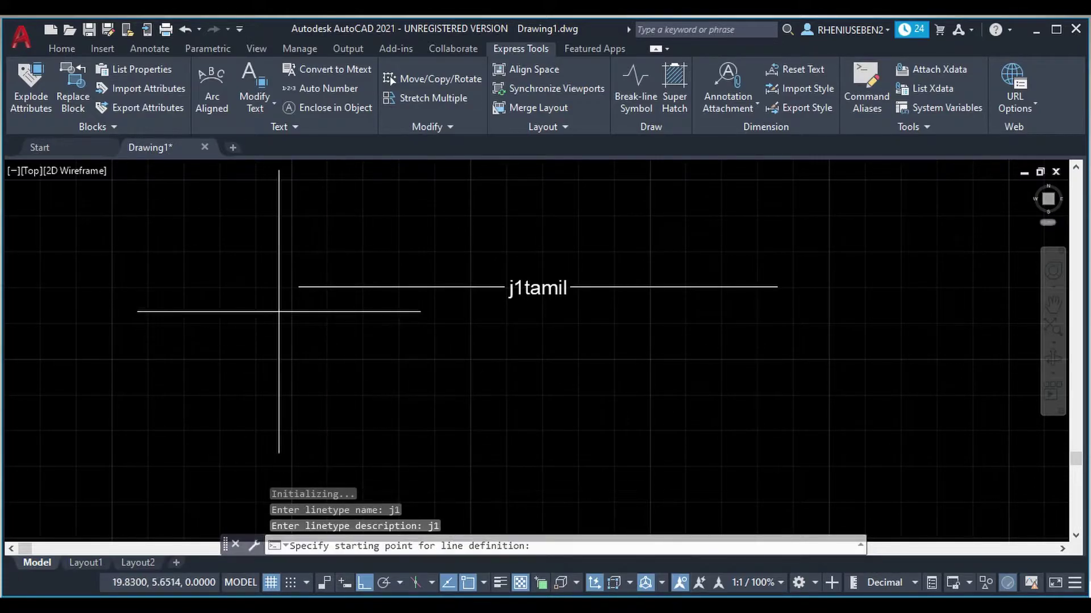
# - Define the linetype from the sample line's left end to its right end, using both line segments and the j1tamil text
pyautogui.click(298, 287)
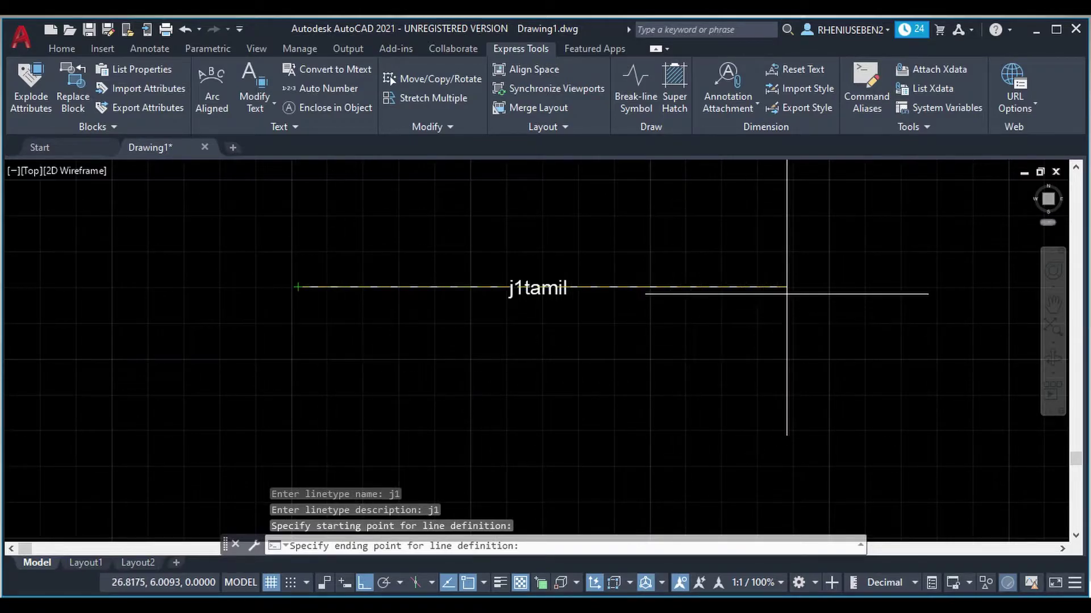
pyautogui.click(776, 287)
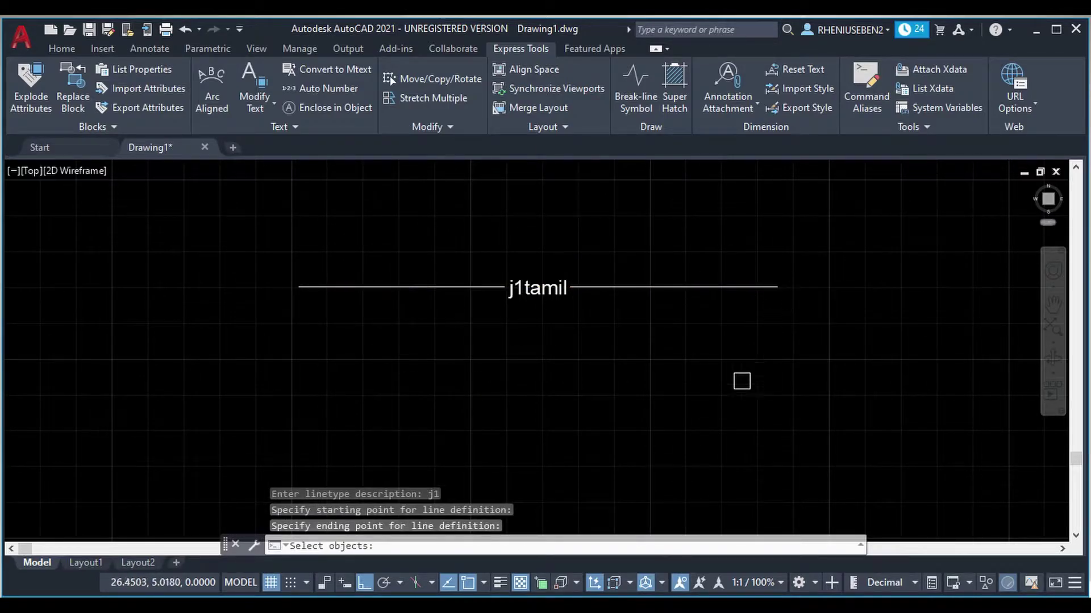
pyautogui.moveTo(906, 416); pyautogui.dragTo(202, 219)
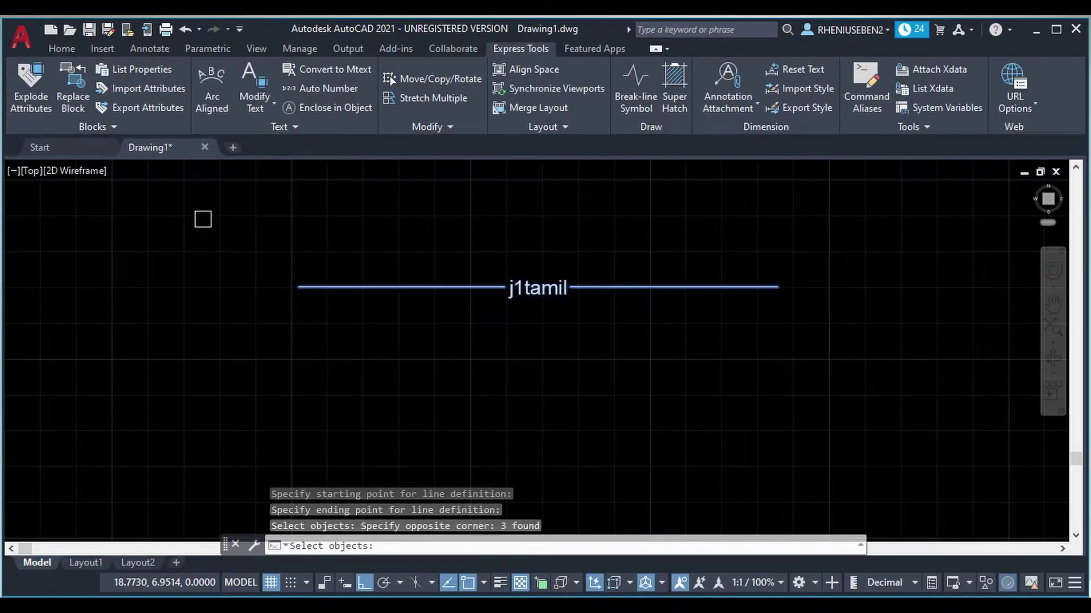
pyautogui.press('Return')
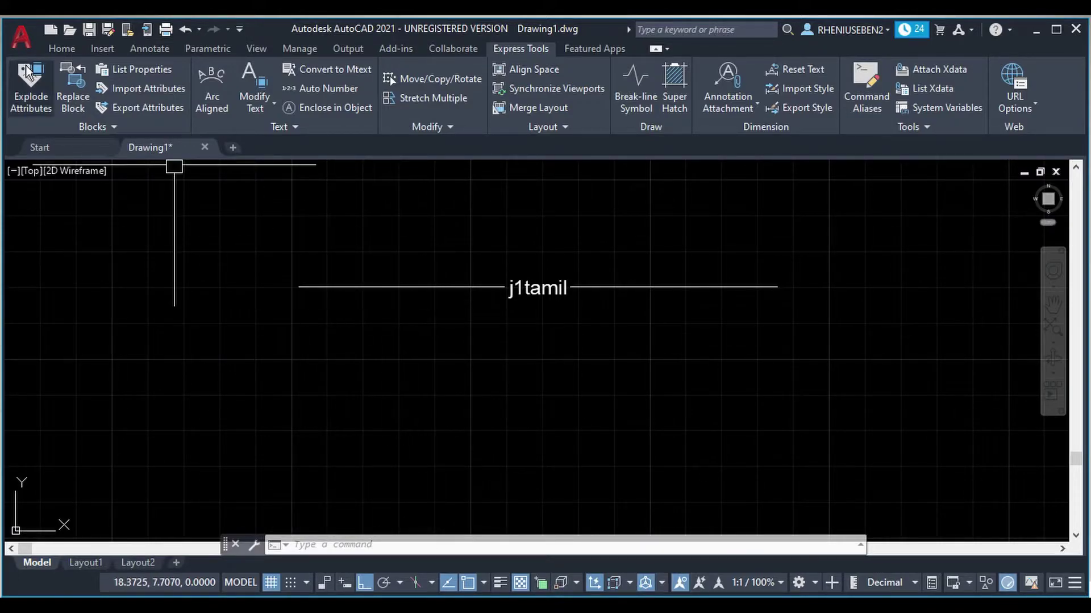
# - Set the current linetype to J1
pyautogui.click(63, 48)
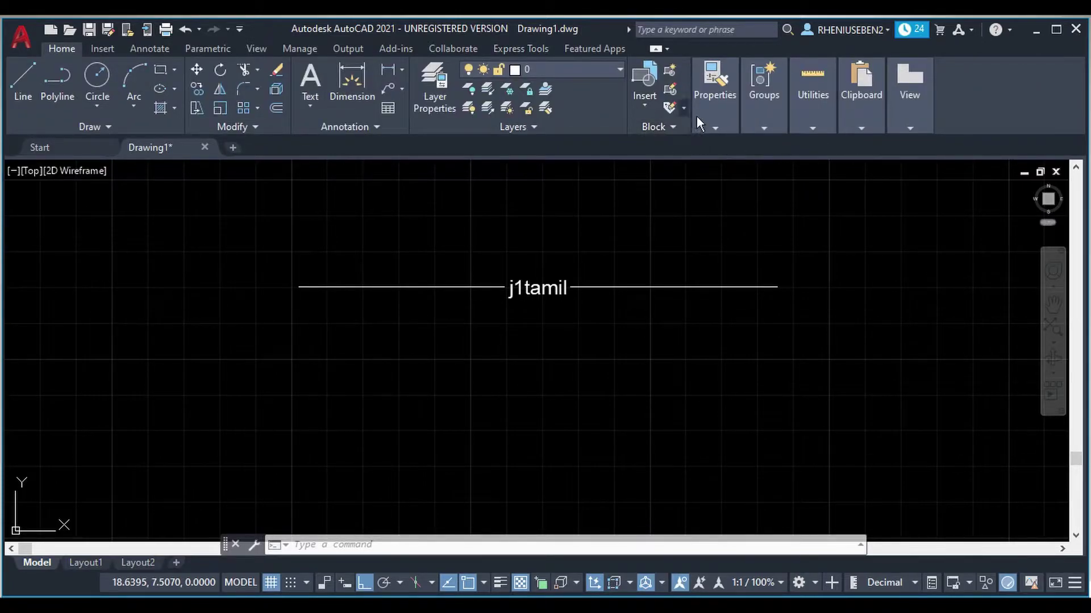
pyautogui.click(708, 129)
pyautogui.click(801, 183)
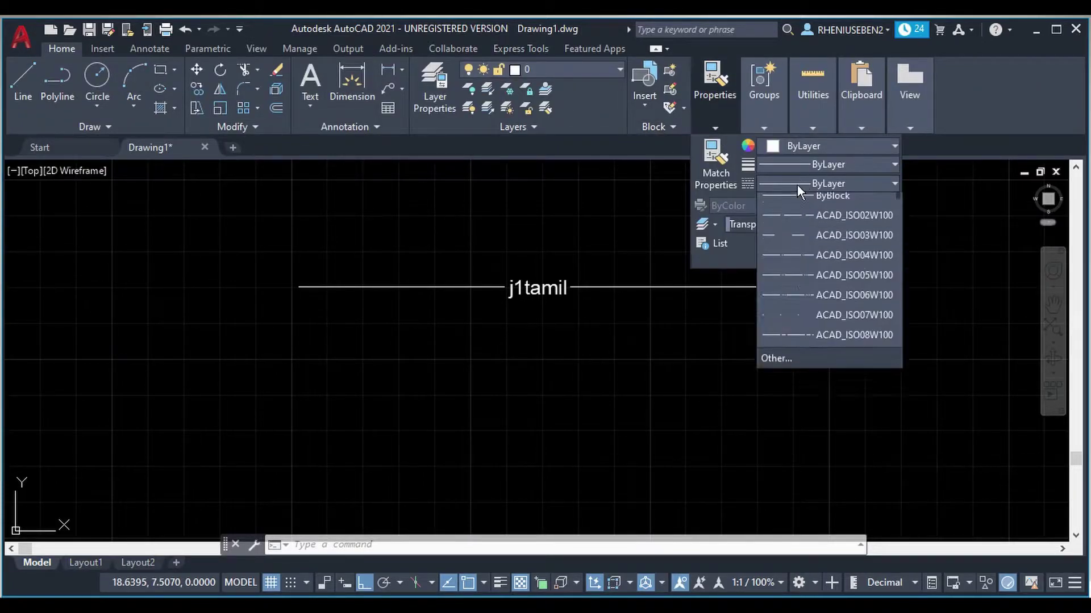
pyautogui.scroll(-4, 843, 278)
pyautogui.scroll(-6, 841, 293)
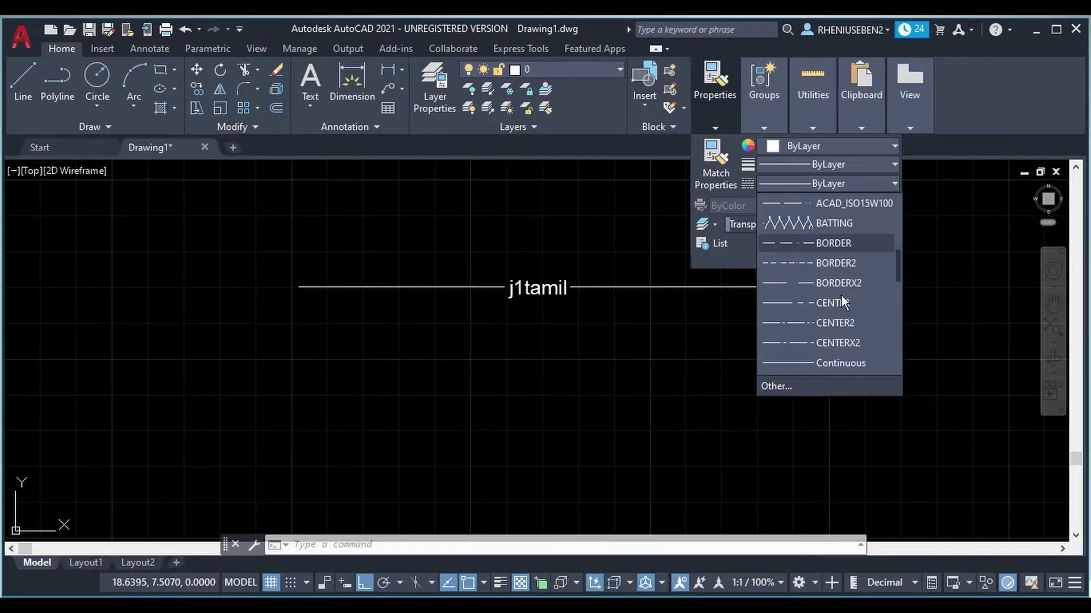
pyautogui.scroll(-1, 840, 302)
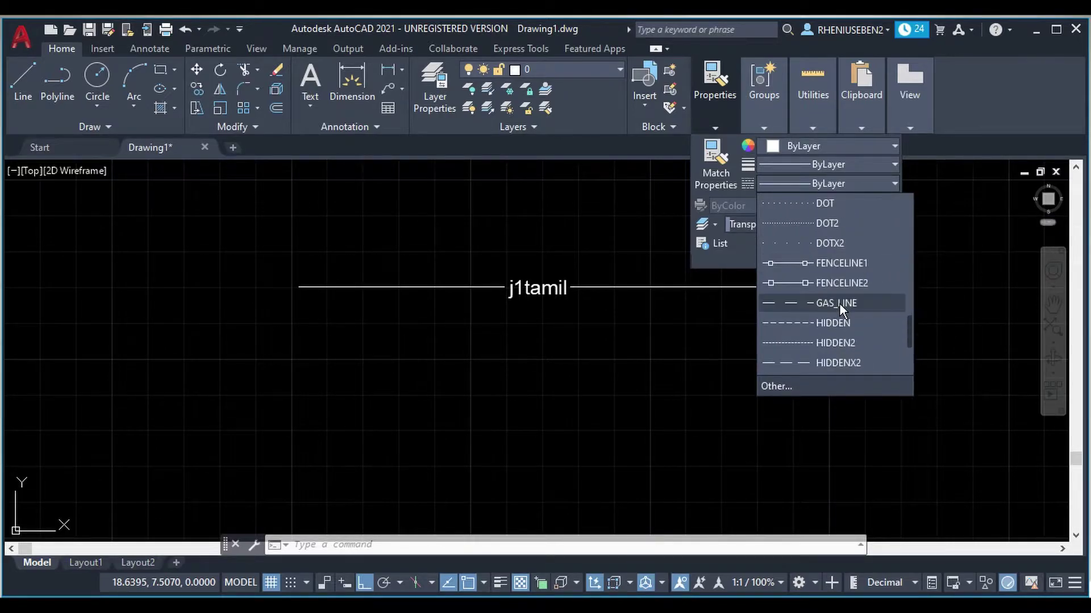
pyautogui.scroll(-2, 840, 310)
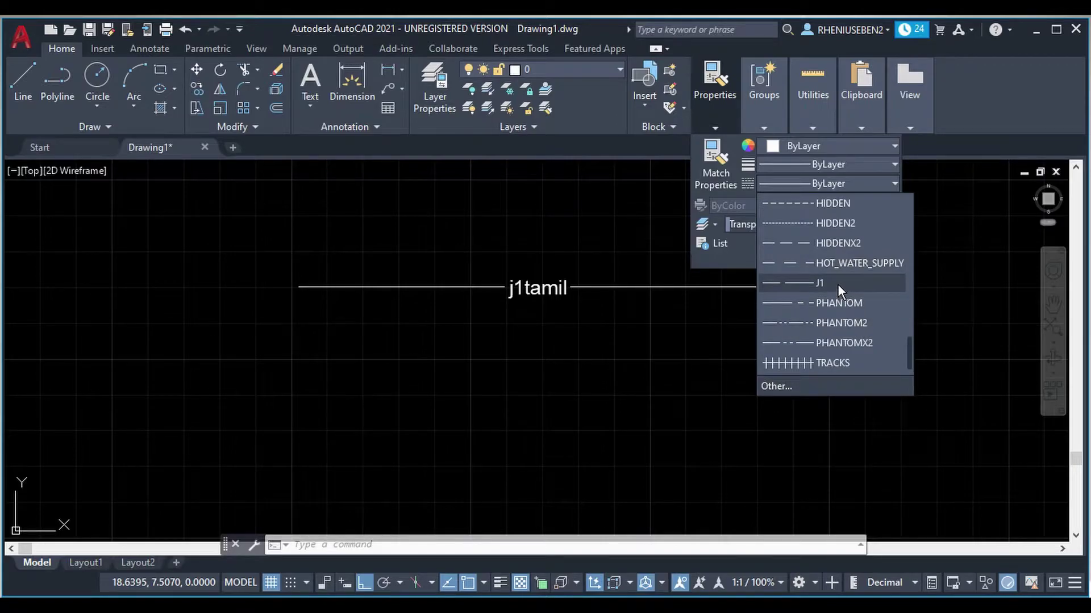
pyautogui.click(818, 285)
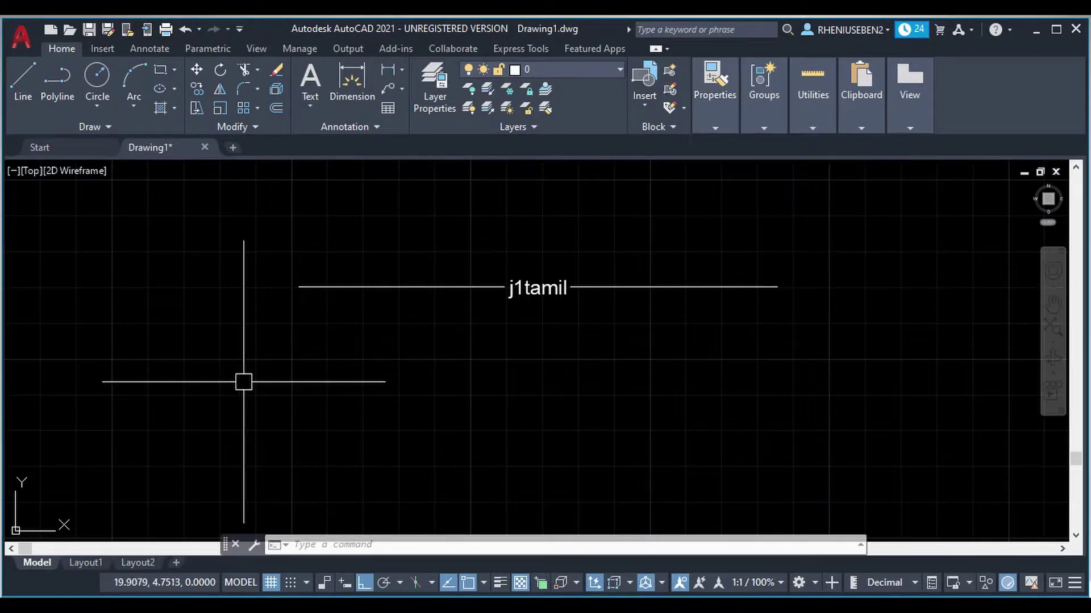
# - Draw a horizontal line below the j1tamil sample line, extending past both of its ends
pyautogui.write('l')
pyautogui.press('Return')
pyautogui.click(208, 397)
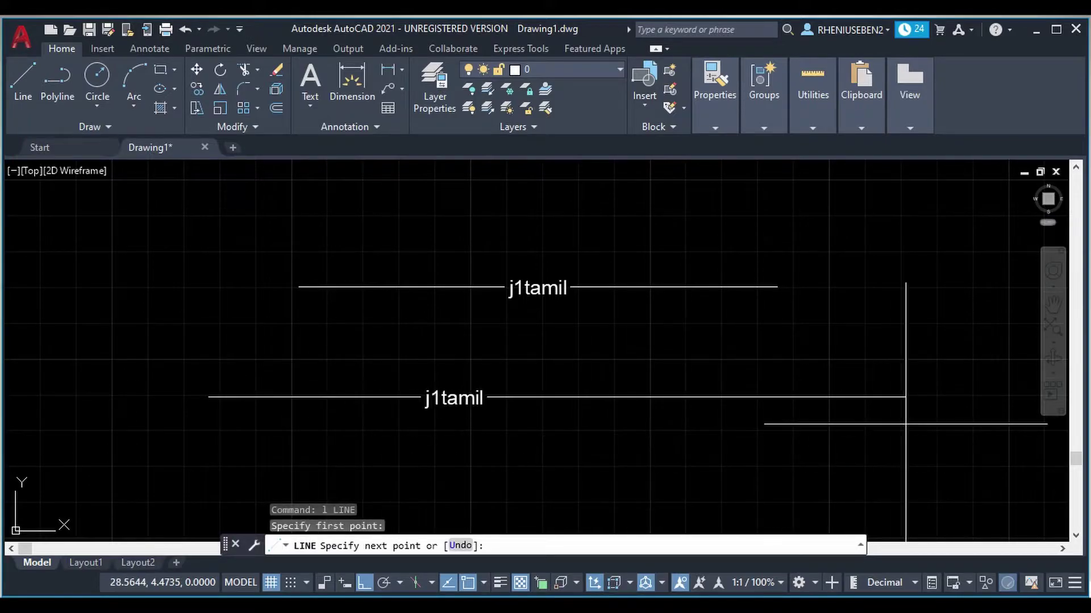
pyautogui.click(905, 424)
pyautogui.press('Escape')
# - Draw a large rectangle in the J1 linetype enclosing both j1tamil lines
pyautogui.scroll(-5, 540, 367)
pyautogui.write('rec')
pyautogui.press('Return')
pyautogui.click(332, 293)
pyautogui.click(810, 451)
pyautogui.press('Escape')
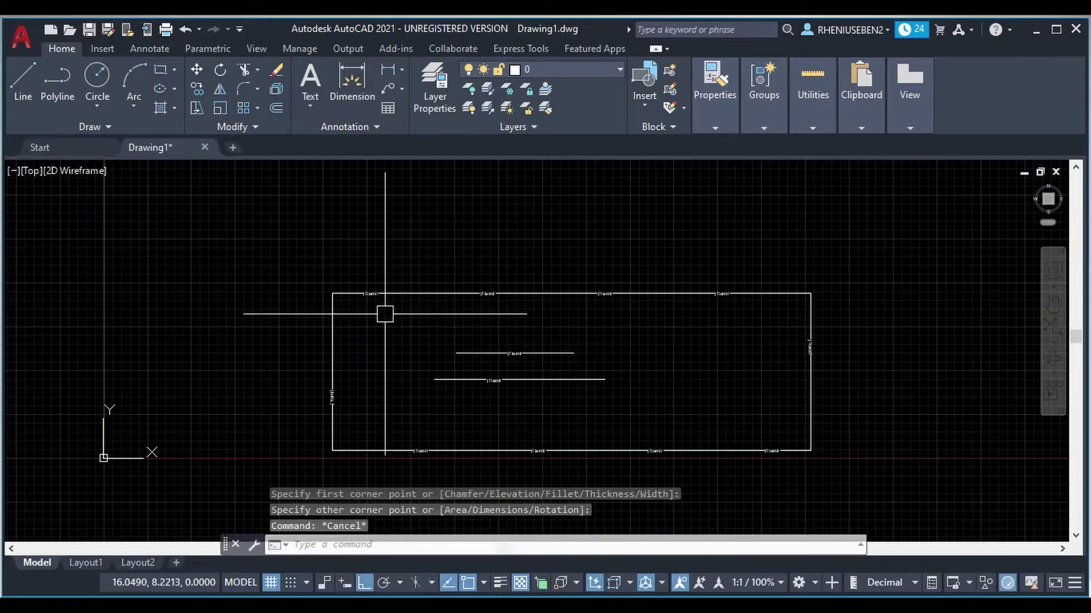
pyautogui.scroll(6, 329, 295)
pyautogui.scroll(-4, 340, 275)
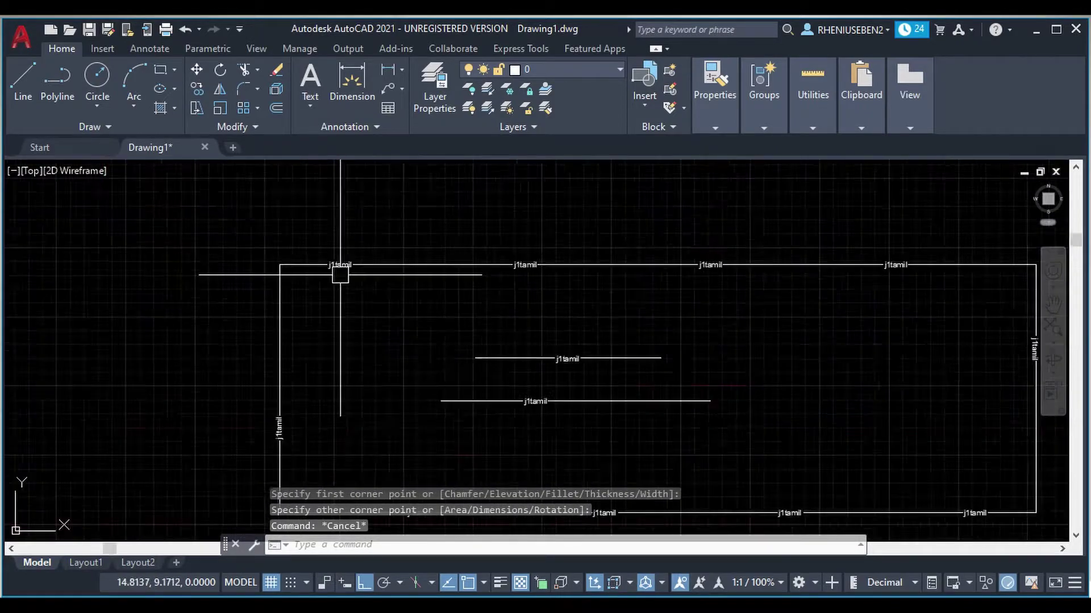
# - Draw a large circle in the J1 linetype just beyond the rectangle's right side, centred above it, and inspect the text along its curve
pyautogui.scroll(-4, 340, 275)
pyautogui.write('c')
pyautogui.press('Return')
pyautogui.click(774, 219)
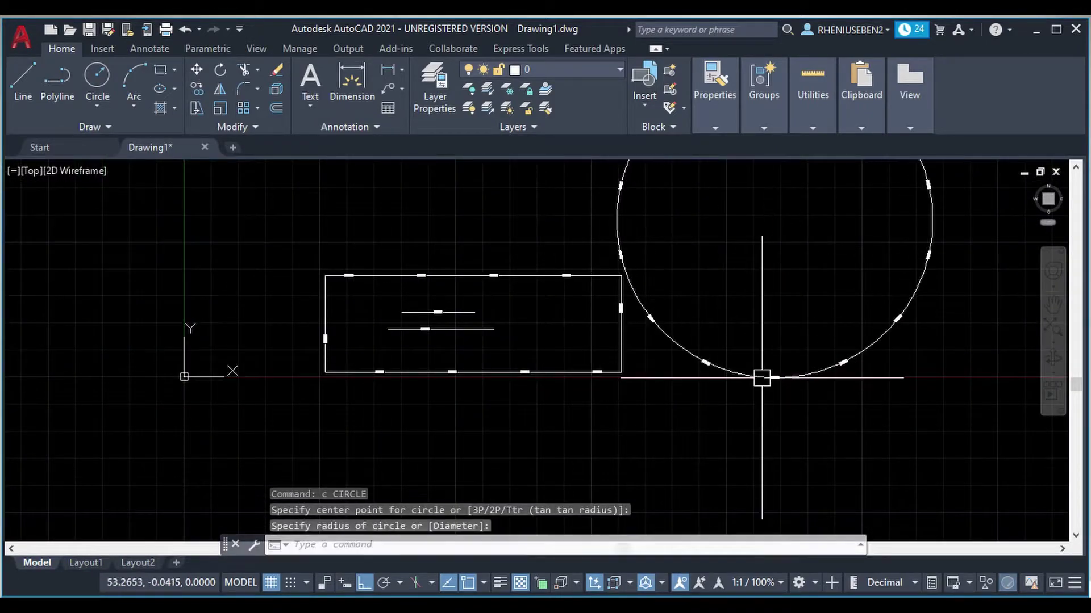
pyautogui.click(762, 378)
pyautogui.press('Escape')
pyautogui.scroll(5, 673, 349)
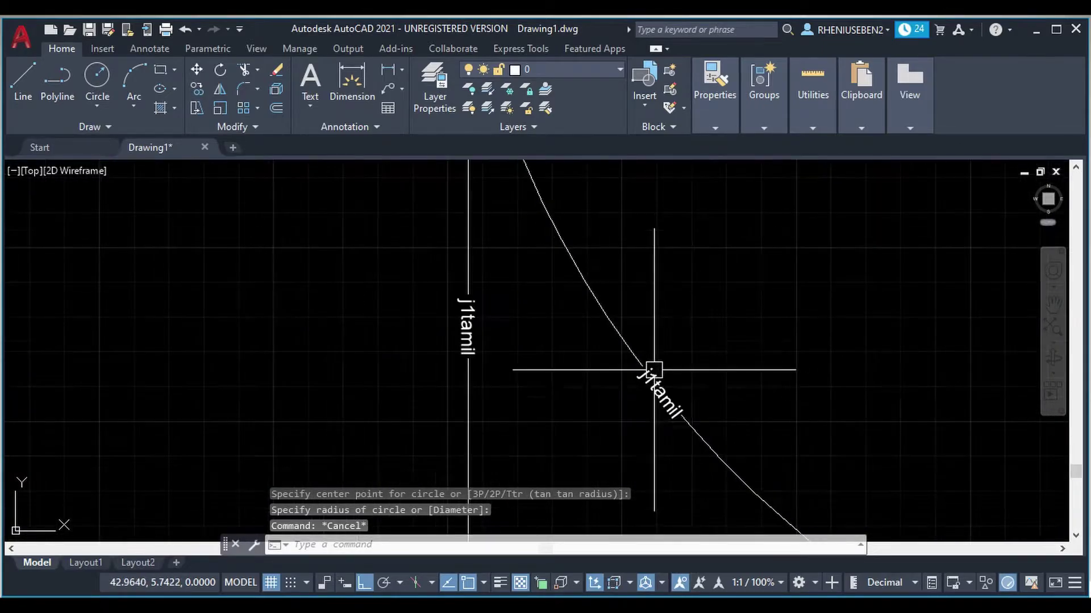
pyautogui.scroll(-5, 654, 370)
pyautogui.scroll(2, 599, 289)
pyautogui.scroll(2, 598, 289)
pyautogui.scroll(-3, 614, 275)
pyautogui.scroll(-5, 567, 270)
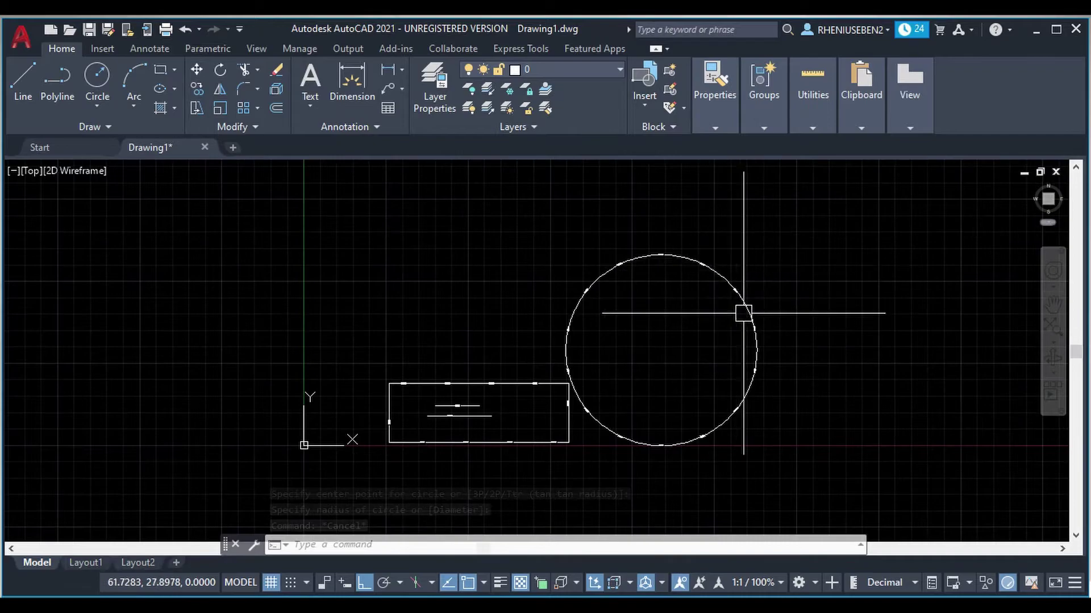
# - Draw a wide rectangle in the J1 linetype overlapping the circle and the top of the smaller rectangle
pyautogui.press('Escape')
pyautogui.write('rec')
pyautogui.press('Return')
pyautogui.click(382, 231)
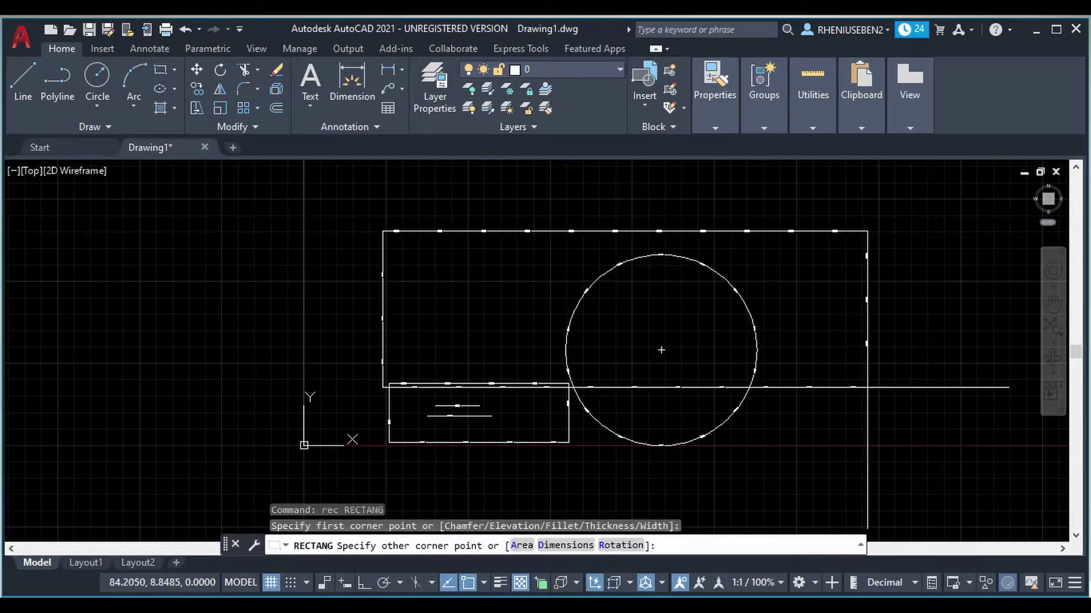
pyautogui.click(890, 391)
pyautogui.press('Escape')
# - Draw a larger circle in the J1 linetype overlapping the left part of both rectangles
pyautogui.write('c')
pyautogui.press('Return')
pyautogui.click(479, 300)
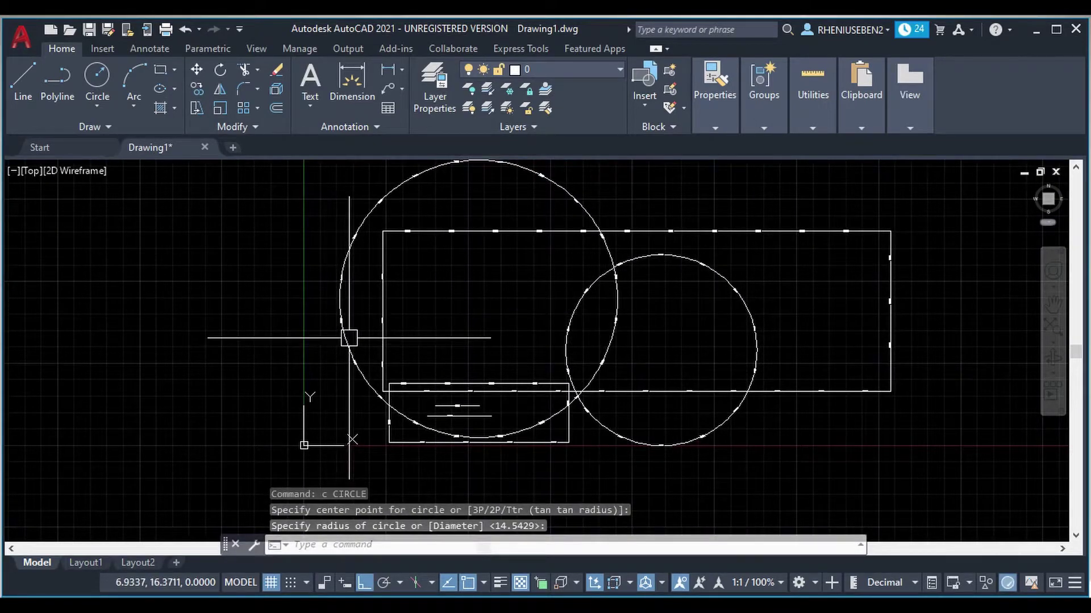
pyautogui.click(349, 338)
# - Draw a long horizontal J1 line across the circles and the wide rectangle, and inspect its repeating text
pyautogui.write('l')
pyautogui.press('Return')
pyautogui.click(185, 311)
pyautogui.click(835, 311)
pyautogui.press('Escape')
pyautogui.scroll(2, 322, 298)
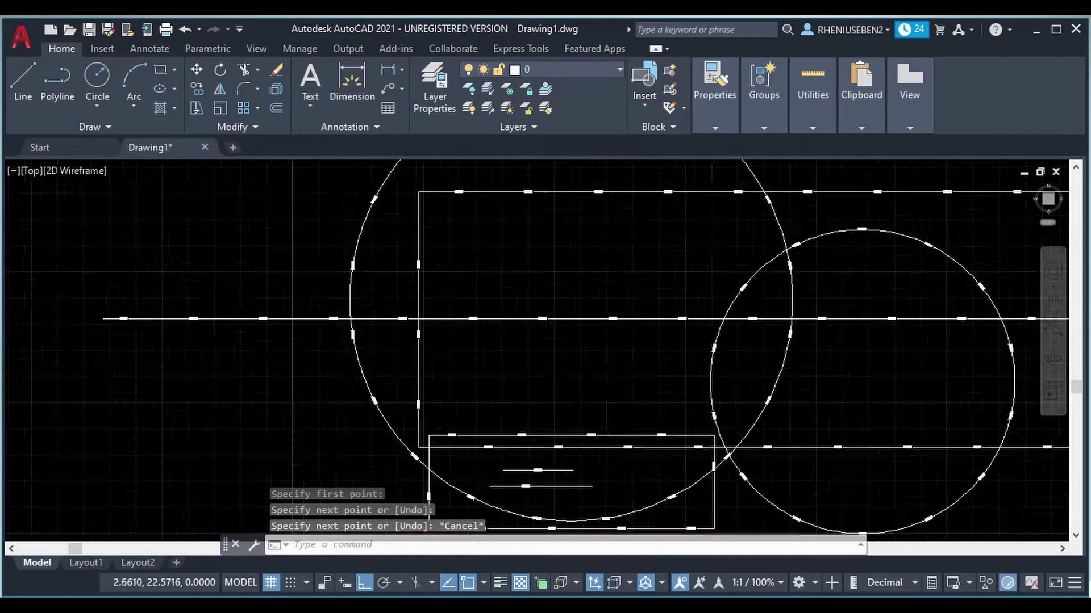
pyautogui.scroll(2, 314, 312)
pyautogui.scroll(-4, 314, 312)
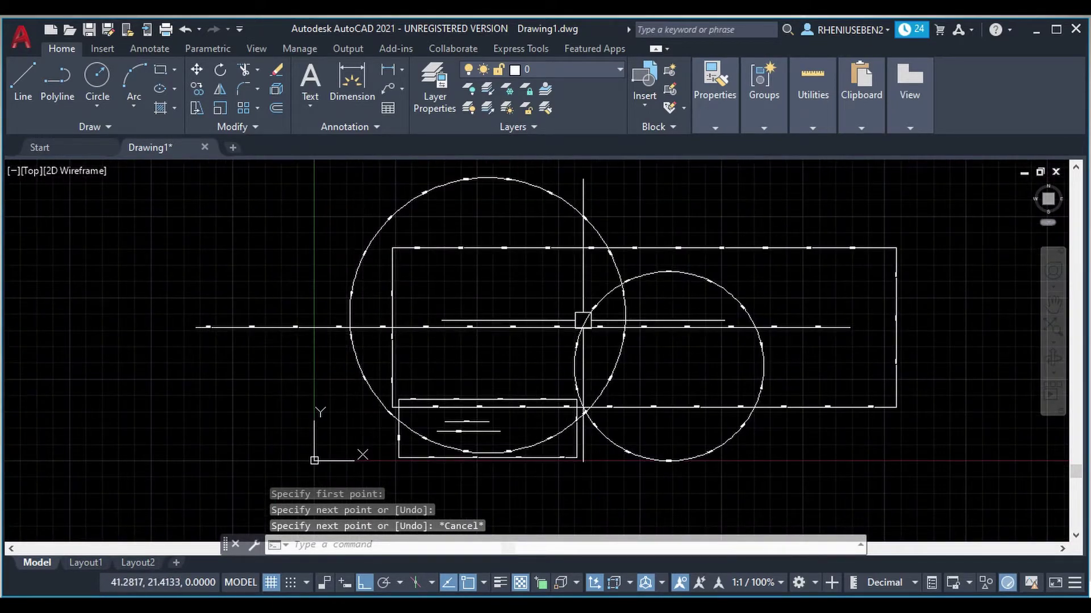
# - Erase all objects in the drawing and draw a short horizontal line in the emptied area
pyautogui.hotkey('ctrl', 'a')
pyautogui.press('Delete')
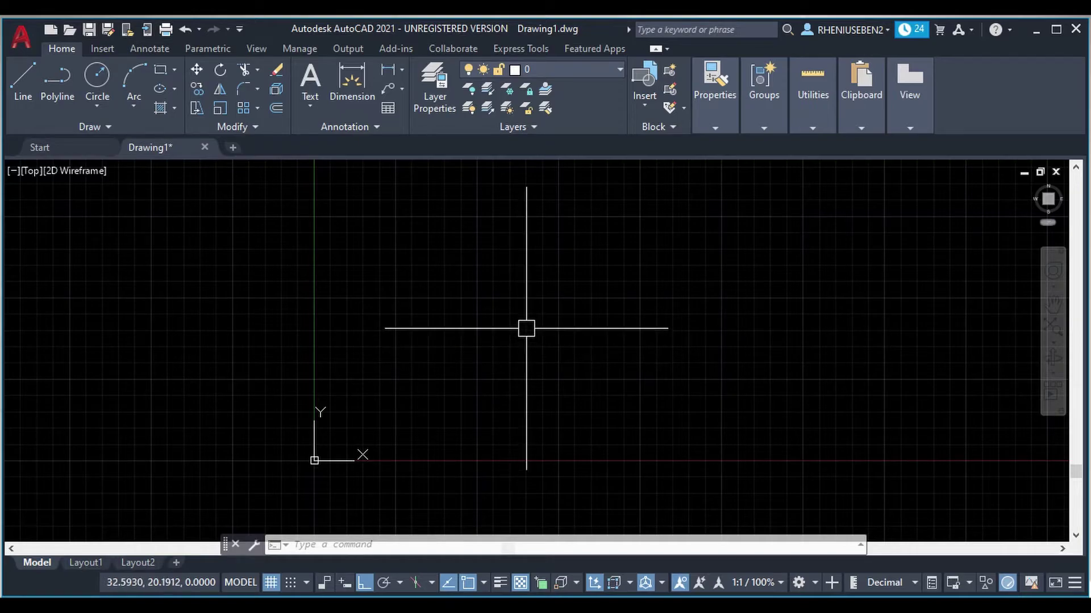
pyautogui.moveTo(526, 326); pyautogui.dragTo(448, 317, button='middle')
pyautogui.write('l')
pyautogui.press('Return')
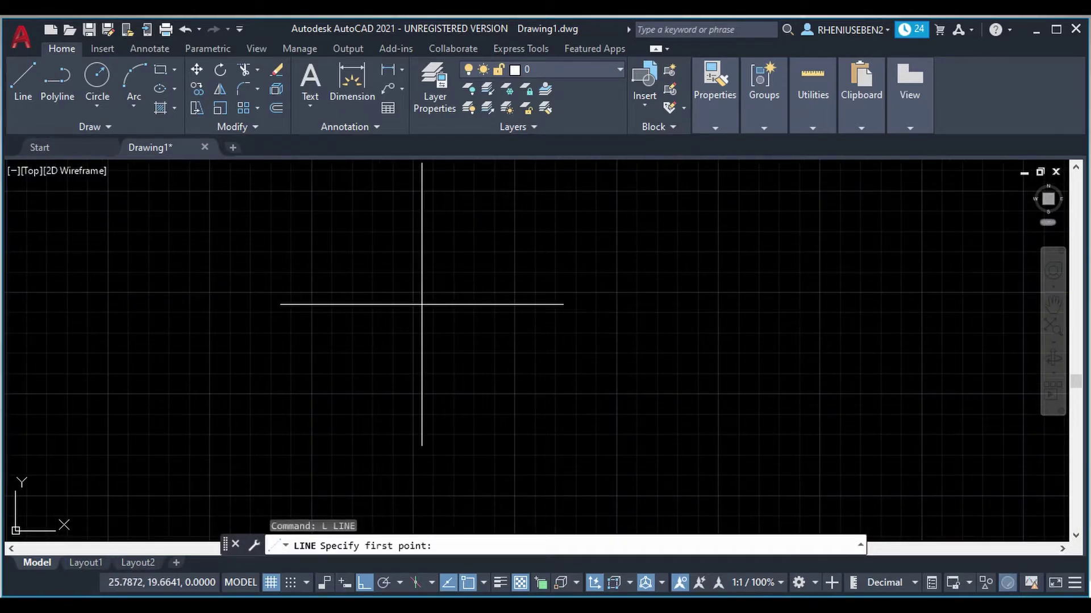
pyautogui.click(419, 305)
pyautogui.click(623, 304)
pyautogui.press('Escape')
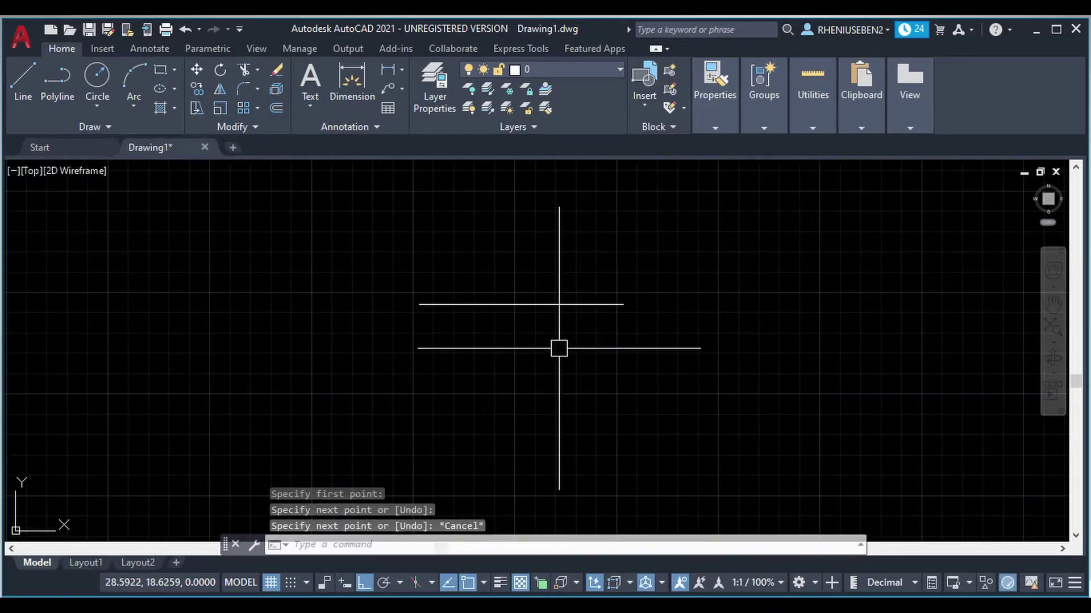
# - Draw a short vertical polyline downward from the horizontal line, starting left of its midpoint
pyautogui.write('pl')
pyautogui.press('Return')
pyautogui.scroll(4, 503, 336)
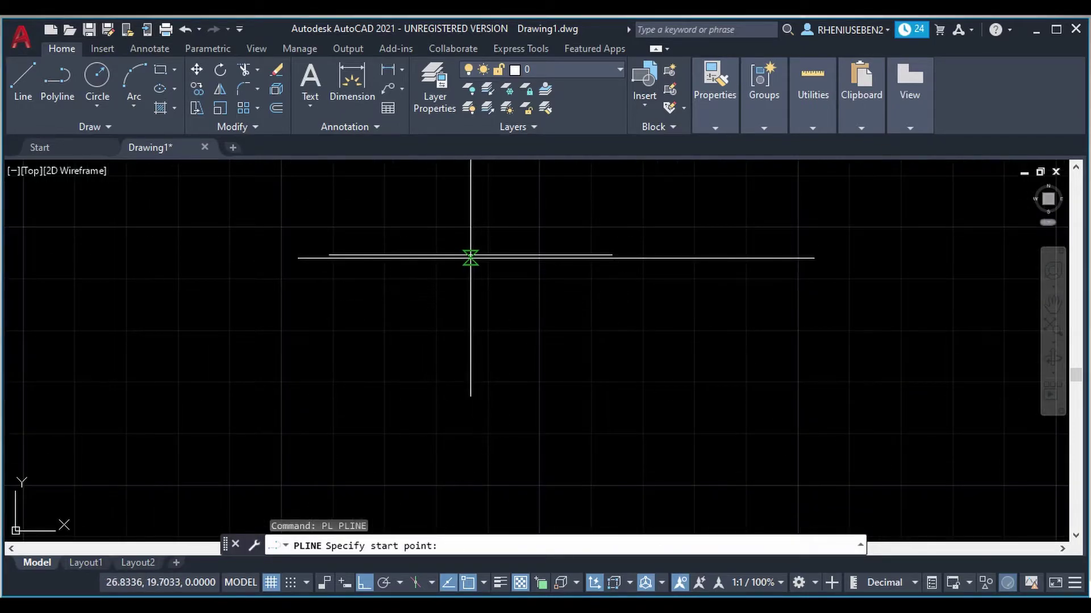
pyautogui.click(466, 258)
pyautogui.click(466, 336)
pyautogui.press('Escape')
# - Mirror the vertical polyline about the horizontal line, keeping the original
pyautogui.click(472, 298)
pyautogui.write('mi')
pyautogui.press('Return')
pyautogui.click(466, 259)
pyautogui.click(526, 302)
pyautogui.press('Return')
pyautogui.press('Escape')
pyautogui.click(519, 337)
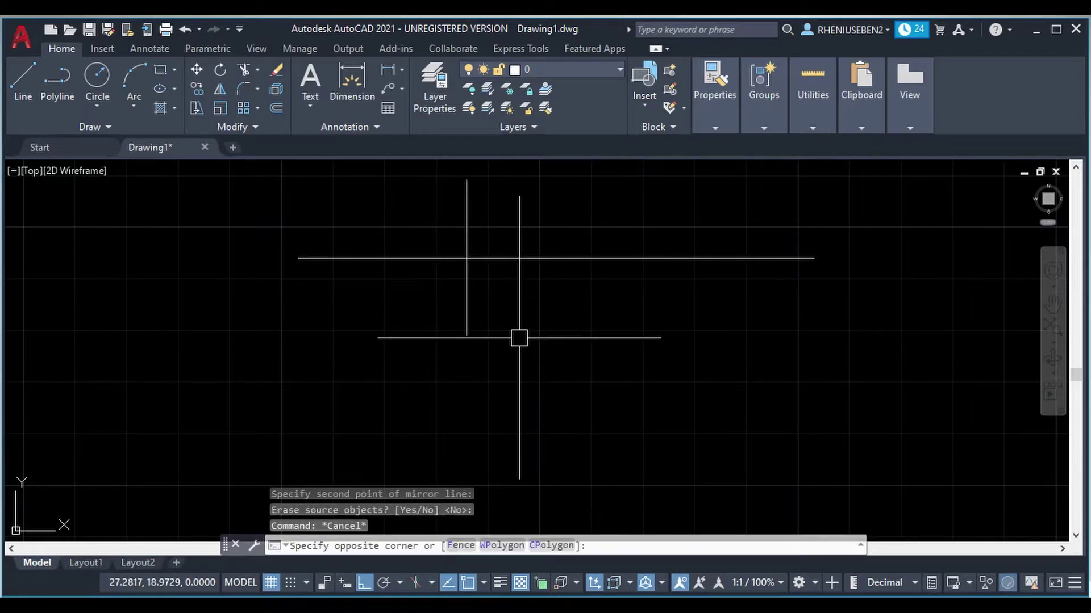
pyautogui.press('Escape')
# - Draw a polyline from the vertical line's lower end to a point on the horizontal line and back to its upper end, forming a right-pointing triangle
pyautogui.scroll(-4, 520, 337)
pyautogui.write('pl')
pyautogui.press('Return')
pyautogui.click(494, 328)
pyautogui.press('Return')
pyautogui.press('Return')
pyautogui.click(499, 339)
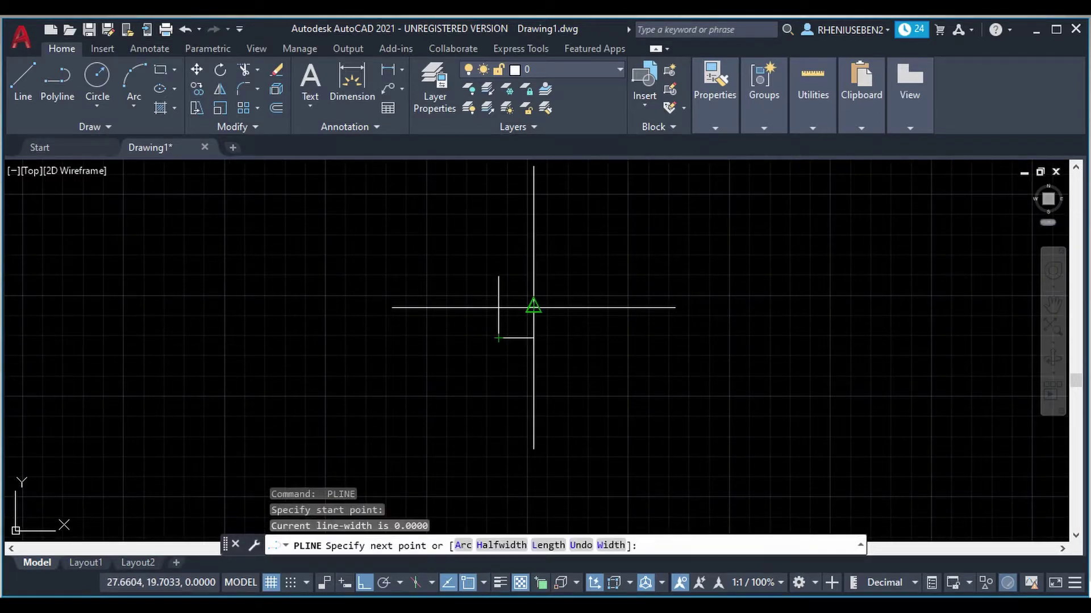
pyautogui.click(557, 307)
pyautogui.click(498, 277)
pyautogui.press('Escape')
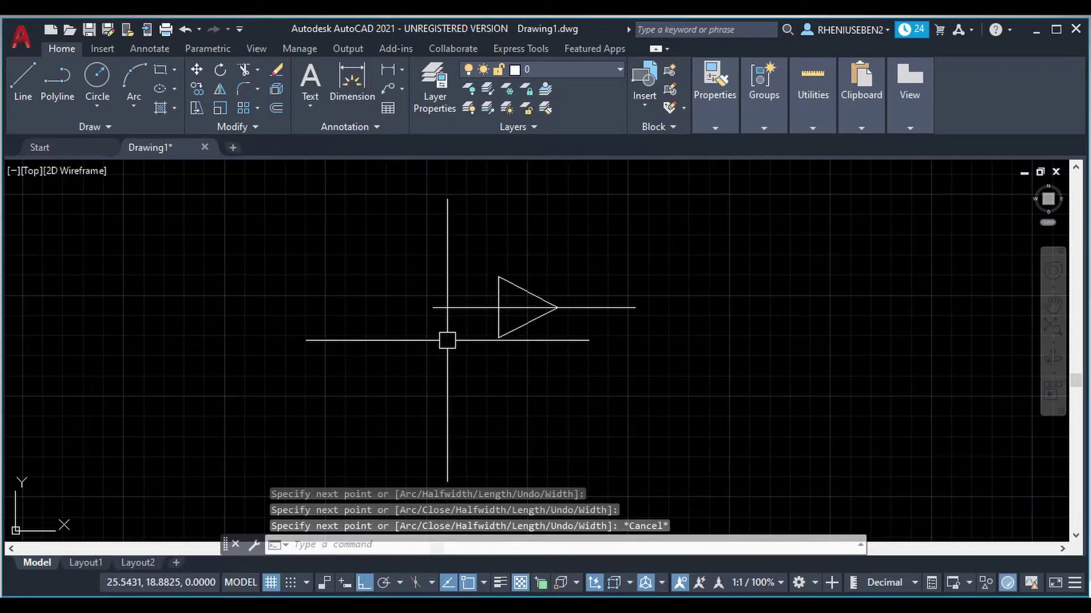
# - Stretch the left end of the horizontal line further to the left of the triangle
pyautogui.scroll(2, 447, 340)
pyautogui.click(458, 302)
pyautogui.click(341, 175)
pyautogui.write('s')
pyautogui.press('Return')
pyautogui.click(421, 360)
pyautogui.click(365, 360)
pyautogui.press('Escape')
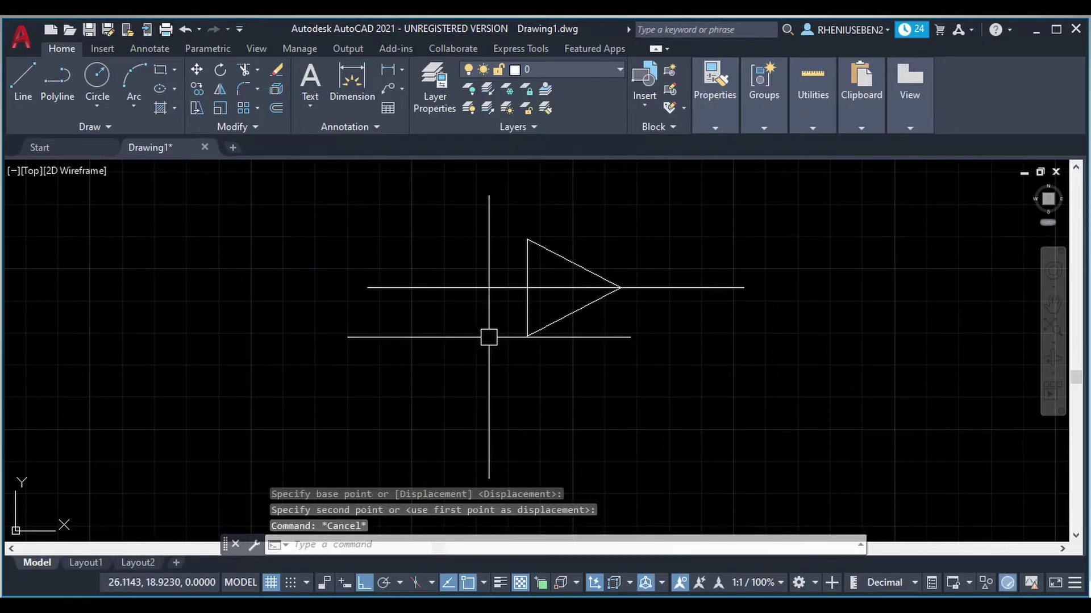
# - Draw a circle centred on the horizontal line's midpoint, large enough to enclose the triangle
pyautogui.write('c')
pyautogui.press('Return')
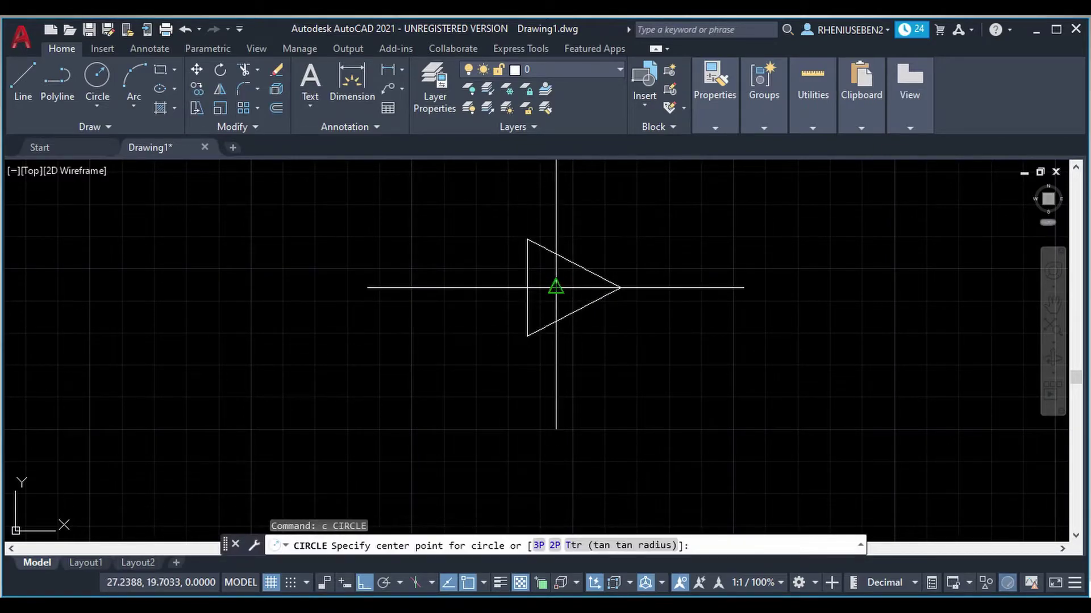
pyautogui.click(556, 287)
pyautogui.click(559, 385)
pyautogui.press('Escape')
pyautogui.scroll(-1, 564, 375)
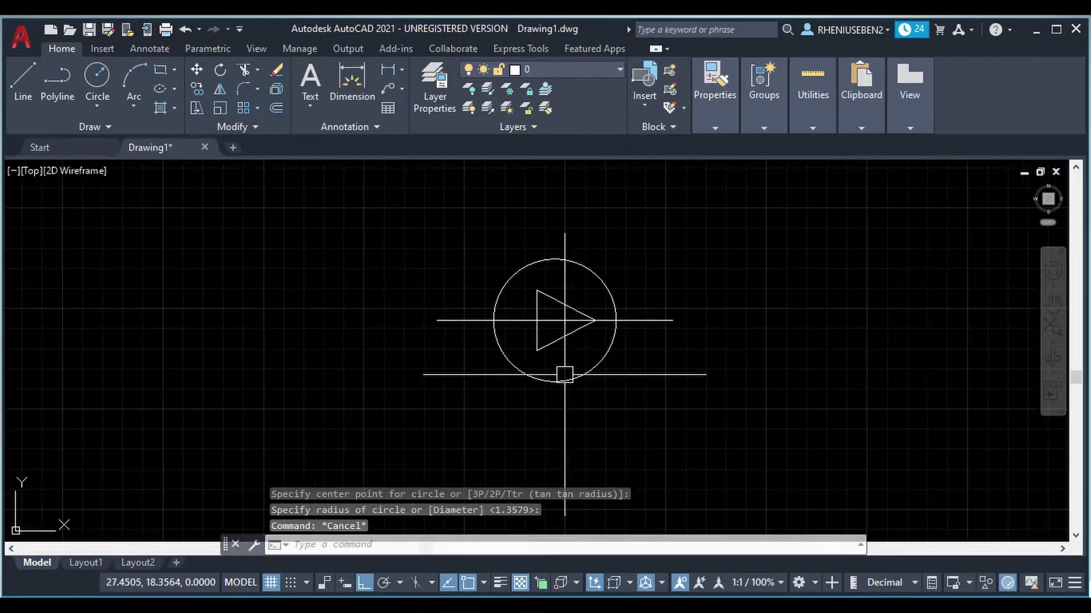
# - Trim away the horizontal line inside the circle, leaving only the two stubs outside it
pyautogui.write('tr')
pyautogui.press('Return')
pyautogui.scroll(2, 539, 328)
pyautogui.click(500, 316)
pyautogui.click(577, 315)
pyautogui.click(577, 316)
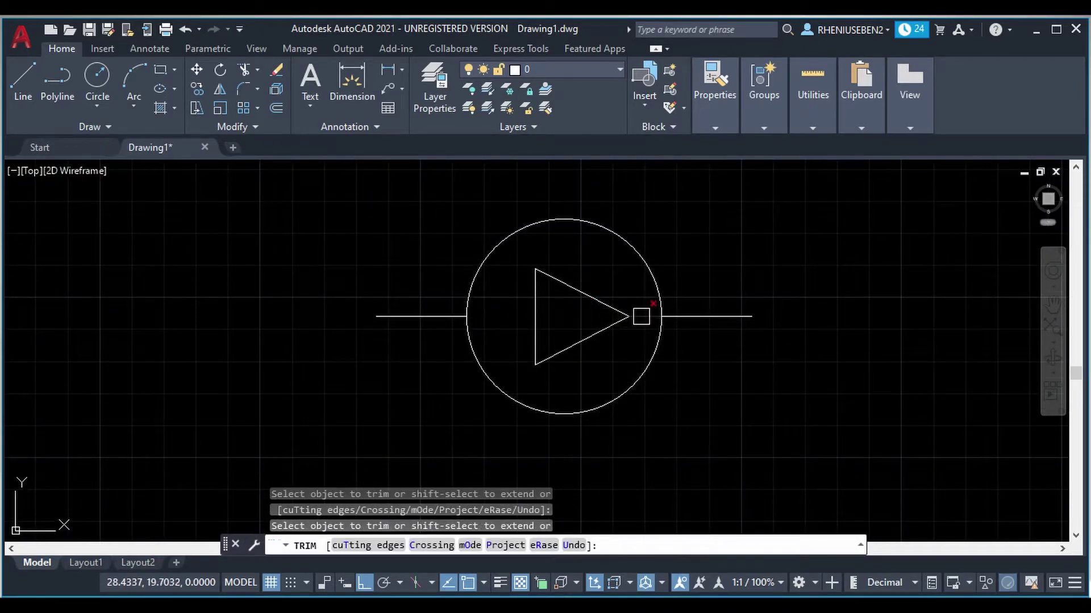
pyautogui.press('Return')
pyautogui.scroll(-5, 499, 344)
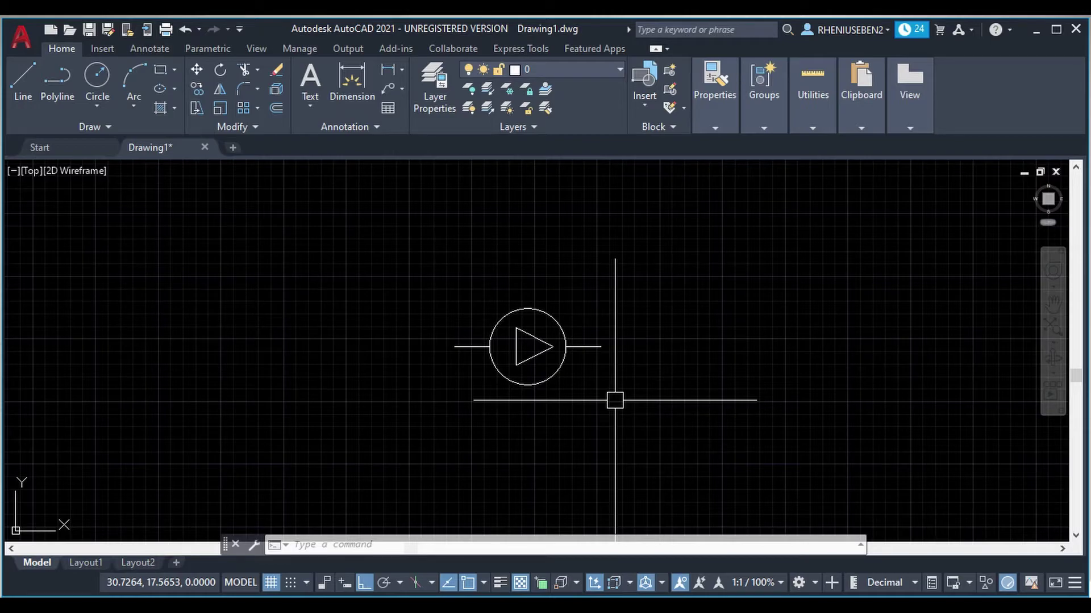
# - Create a shape named j2 with MKSHAPE from the whole symbol, at resolution 128, with its base point at the left stub's outer end
pyautogui.write('MKS')
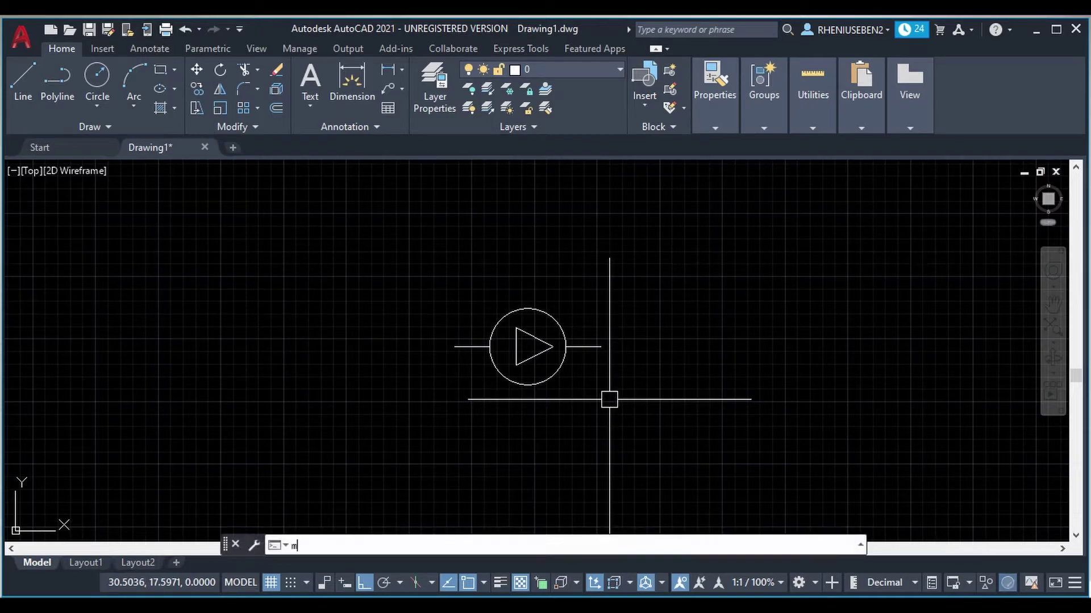
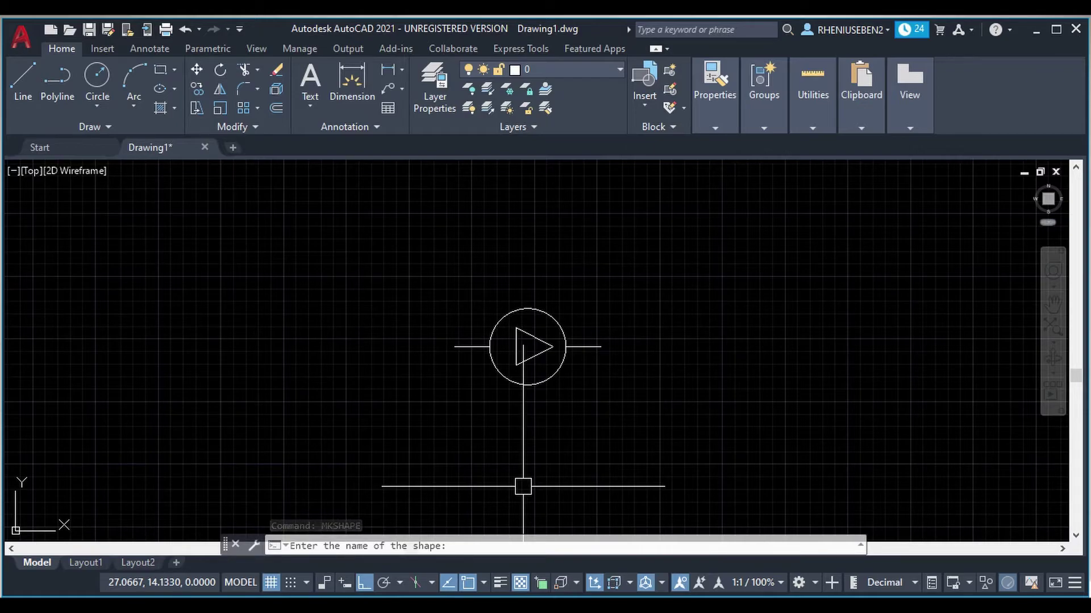
pyautogui.write('j2')
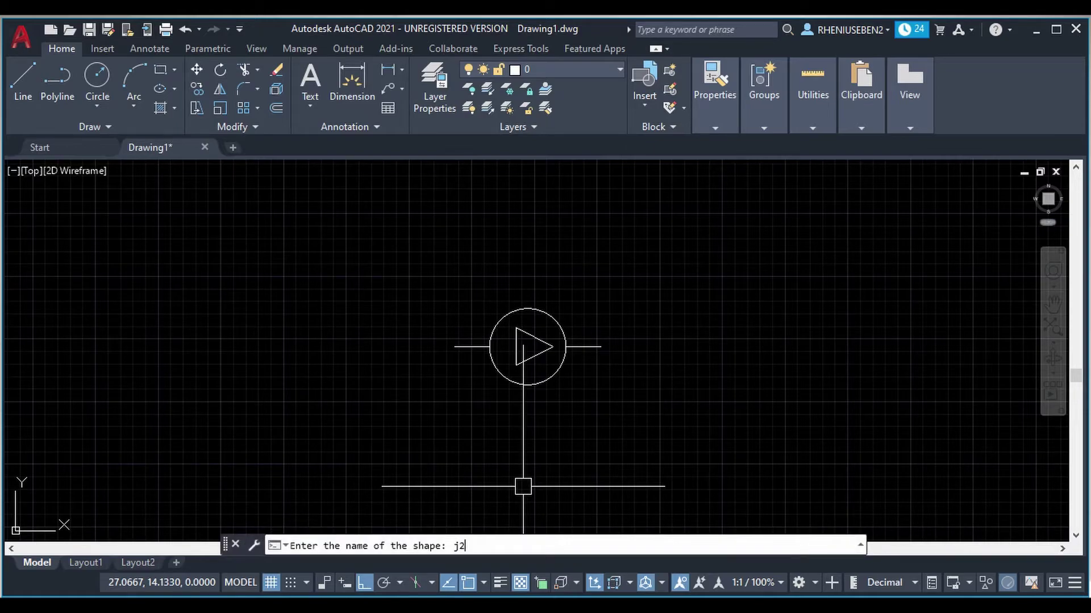
pyautogui.press('Return')
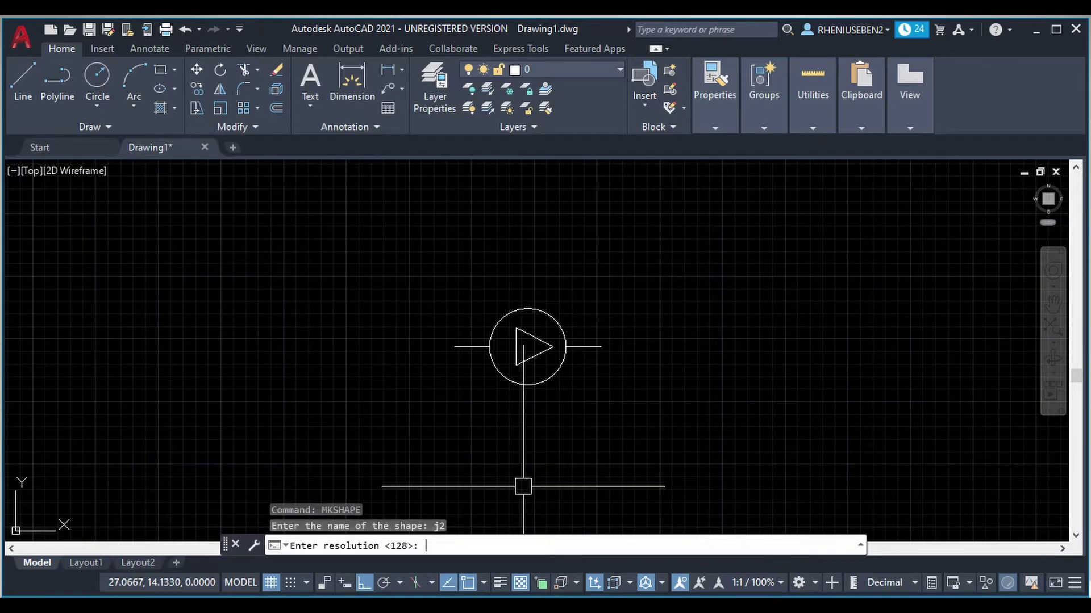
pyautogui.press('Return')
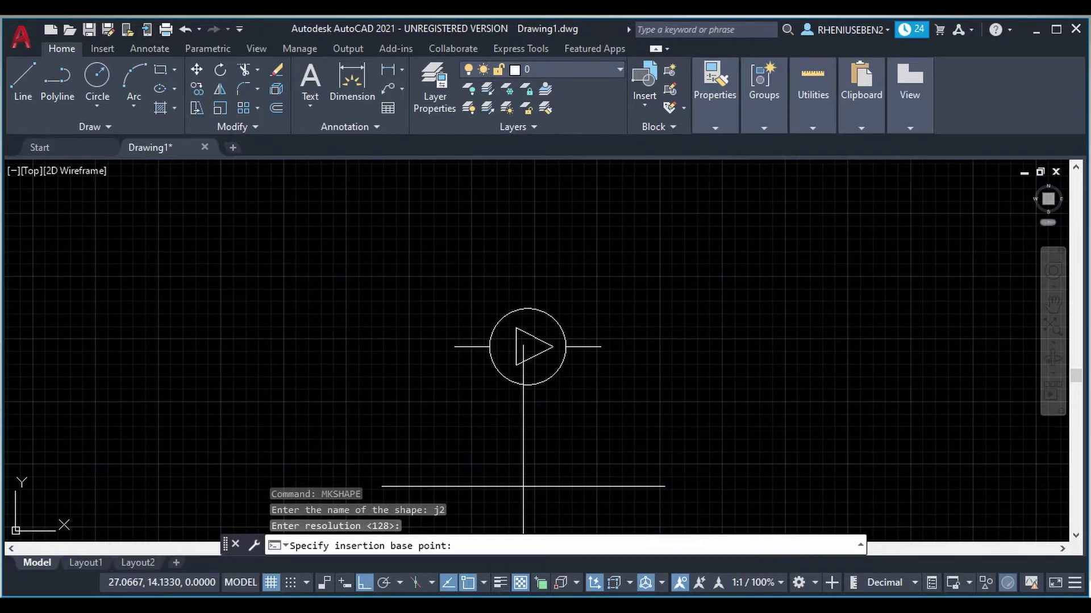
pyautogui.click(455, 347)
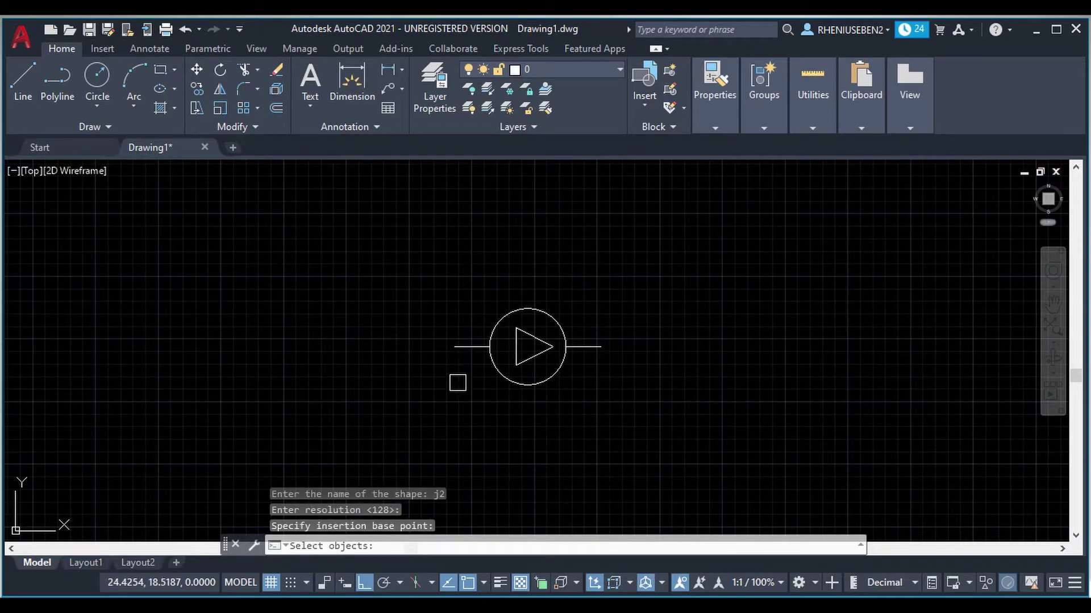
pyautogui.click(736, 438)
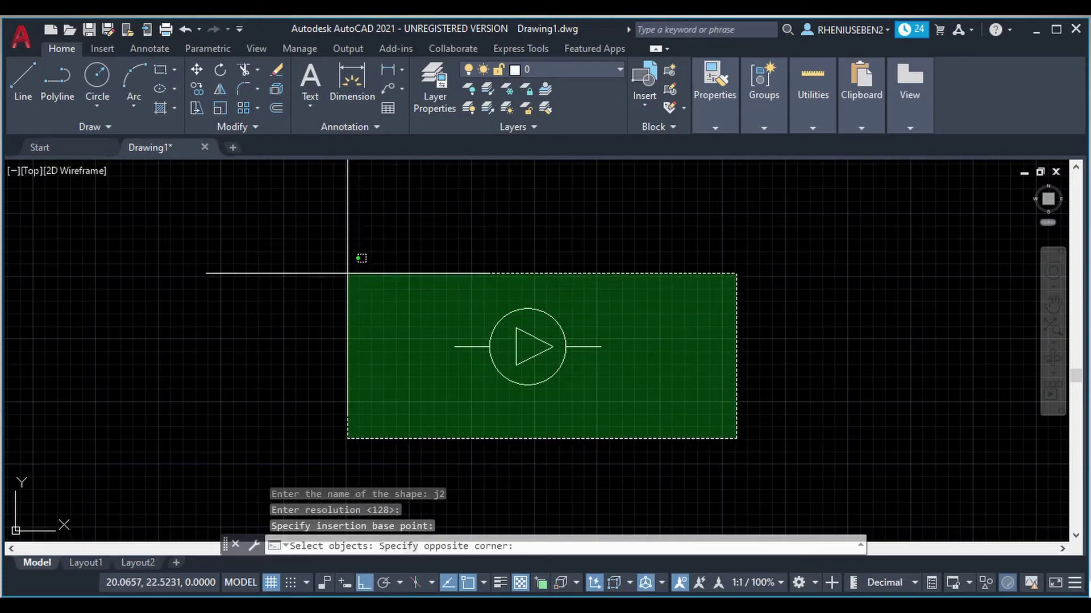
pyautogui.click(345, 259)
pyautogui.press('Return')
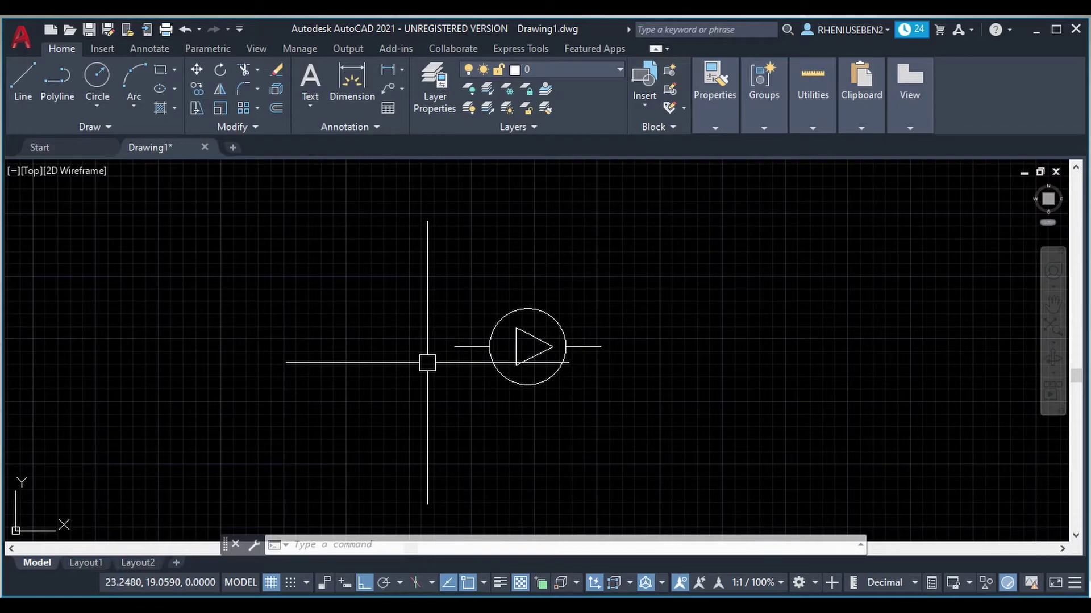
# - Insert the j2 shape to the lower right of the original symbol, with height 1 and rotation 0
pyautogui.write('SHAPE')
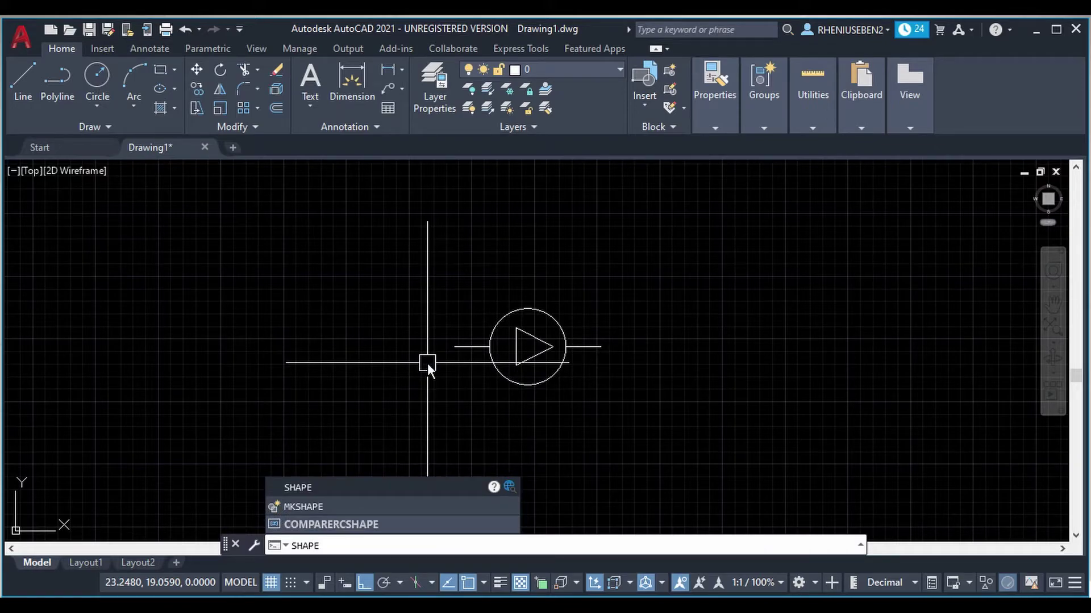
pyautogui.press('Return')
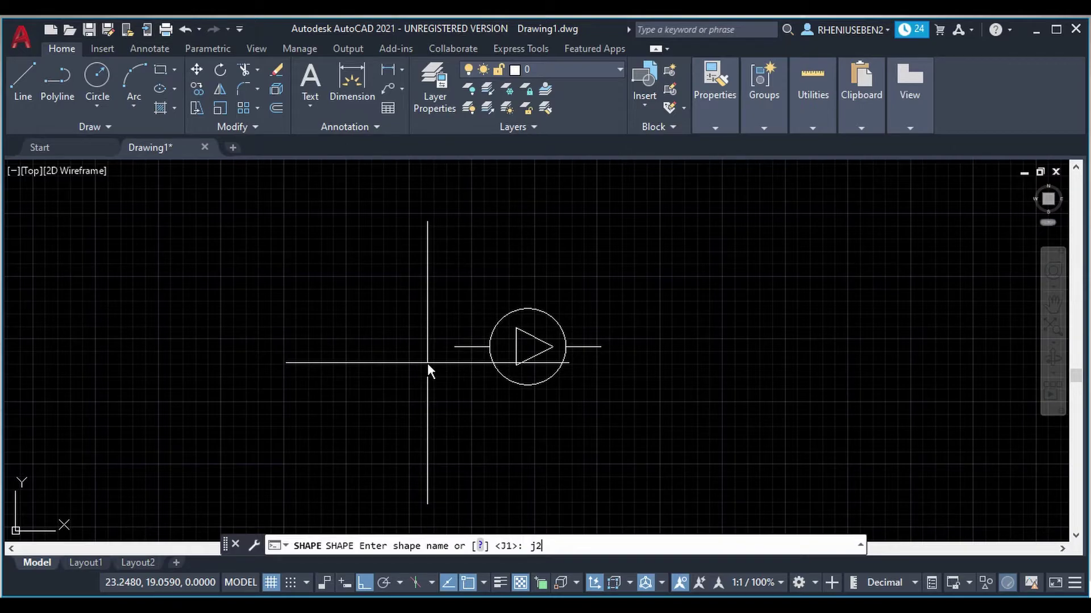
pyautogui.press('Return')
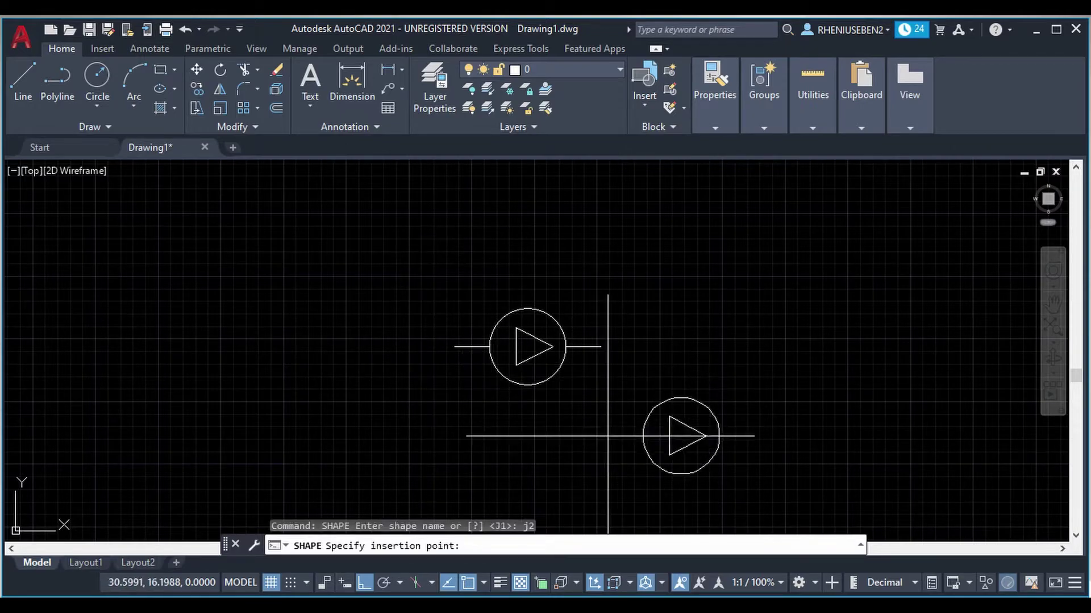
pyautogui.click(652, 387)
pyautogui.press('Return')
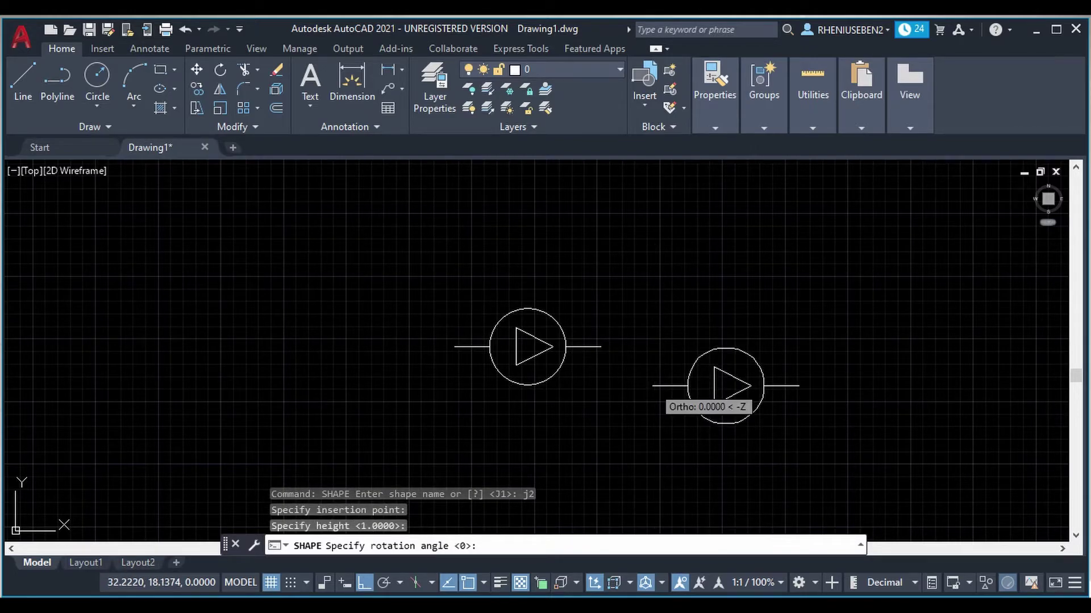
pyautogui.press('Return')
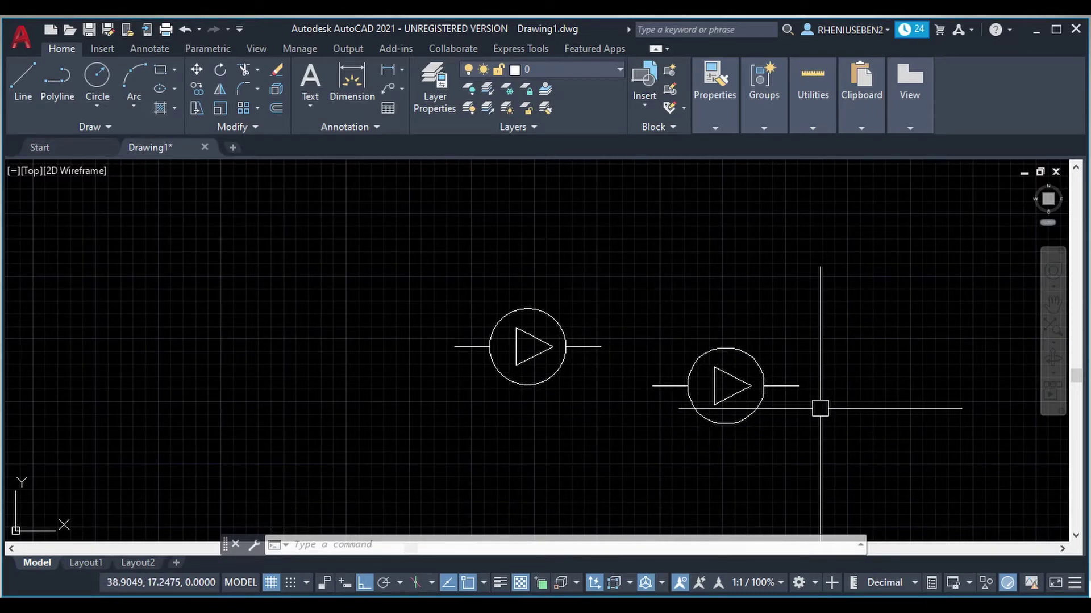
# - Insert a second, slightly larger J2 shape to the right of the first one, picking its height and keeping it horizontal
pyautogui.press('Return')
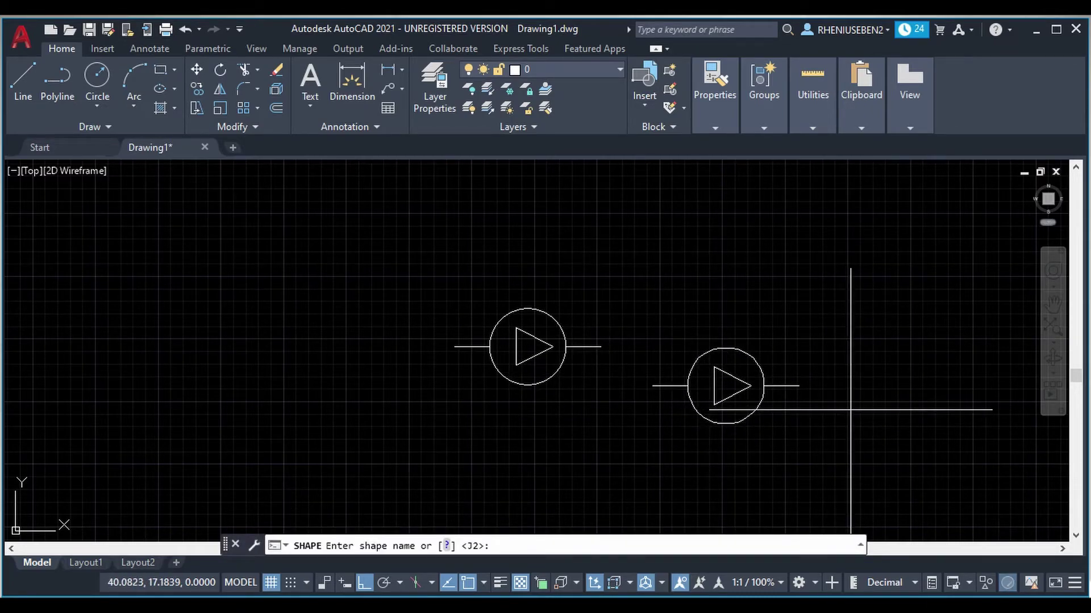
pyautogui.press('Return')
pyautogui.click(850, 420)
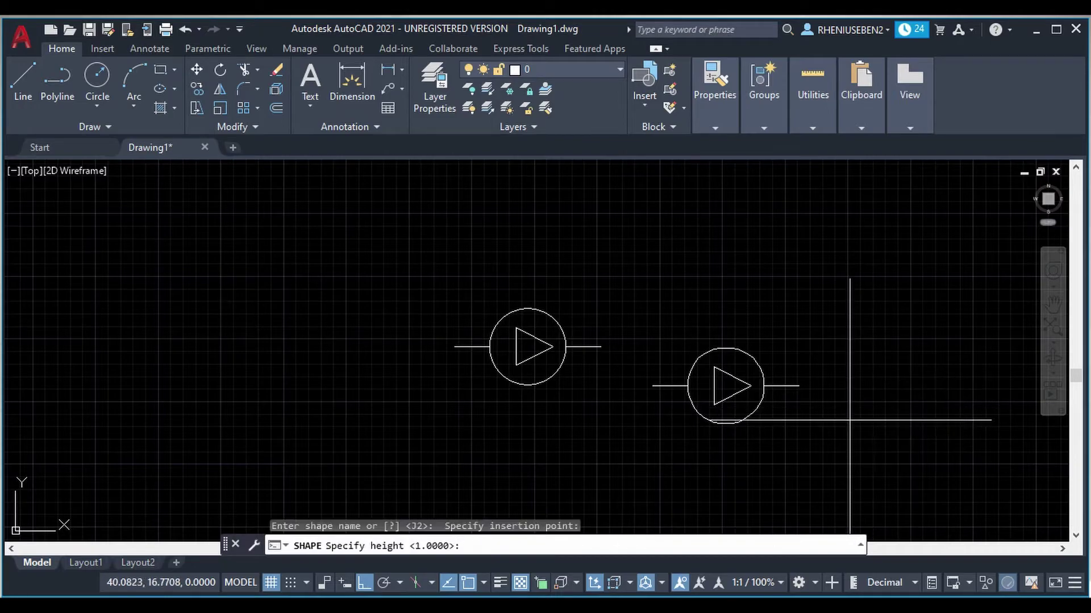
pyautogui.click(840, 455)
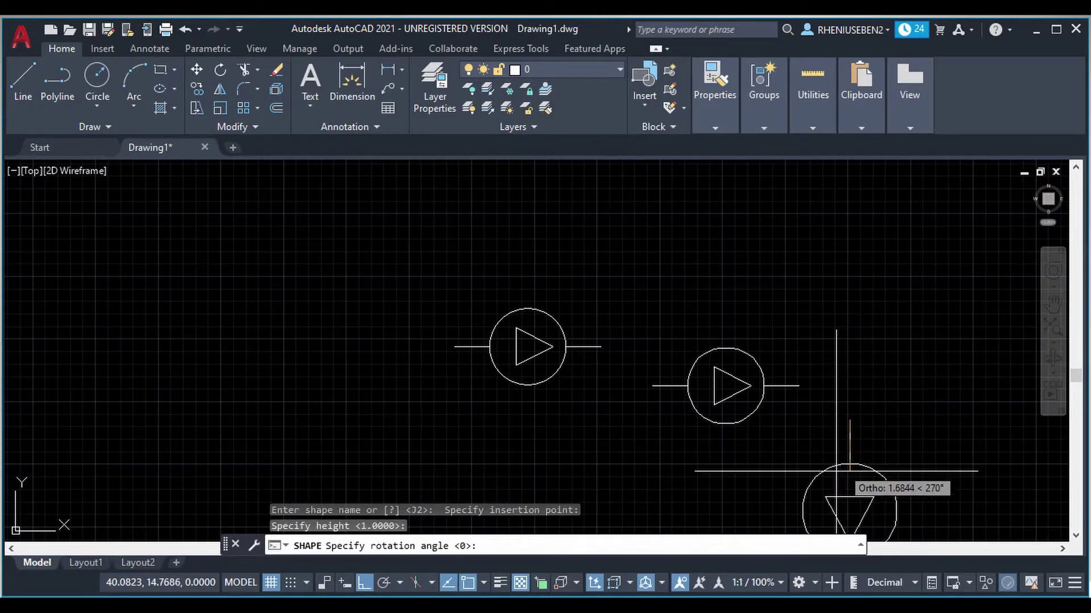
pyautogui.click(866, 420)
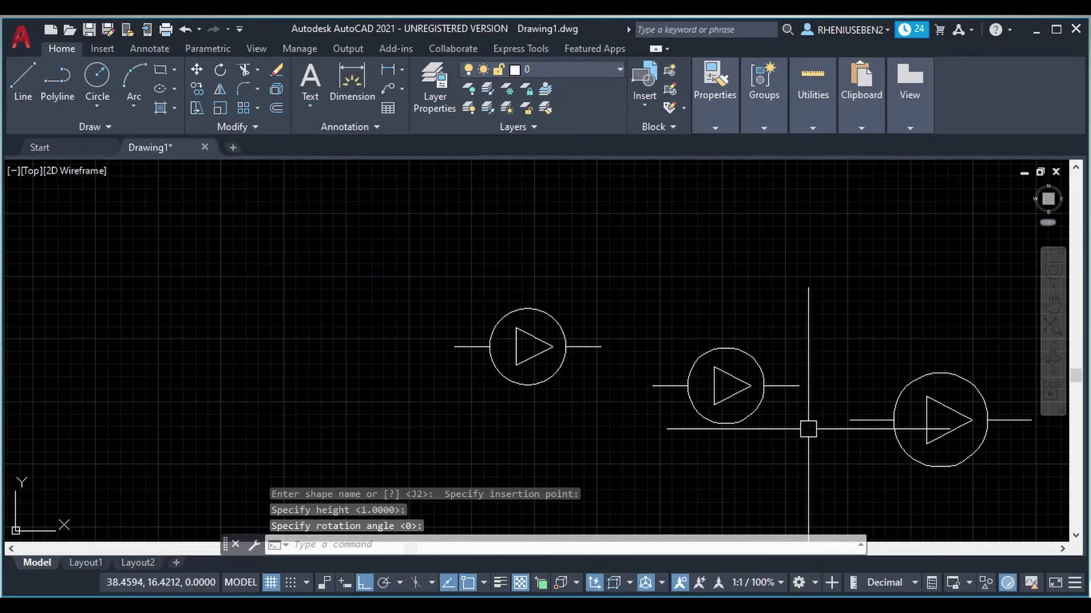
# - Erase the larger J2 shape at the far right
pyautogui.click(878, 421)
pyautogui.write('e')
pyautogui.press('Return')
pyautogui.click(693, 406)
pyautogui.press('Escape')
# - Move the J2 shape onto the original symbol, placing its insertion point at the left stub's outer end
pyautogui.click(686, 386)
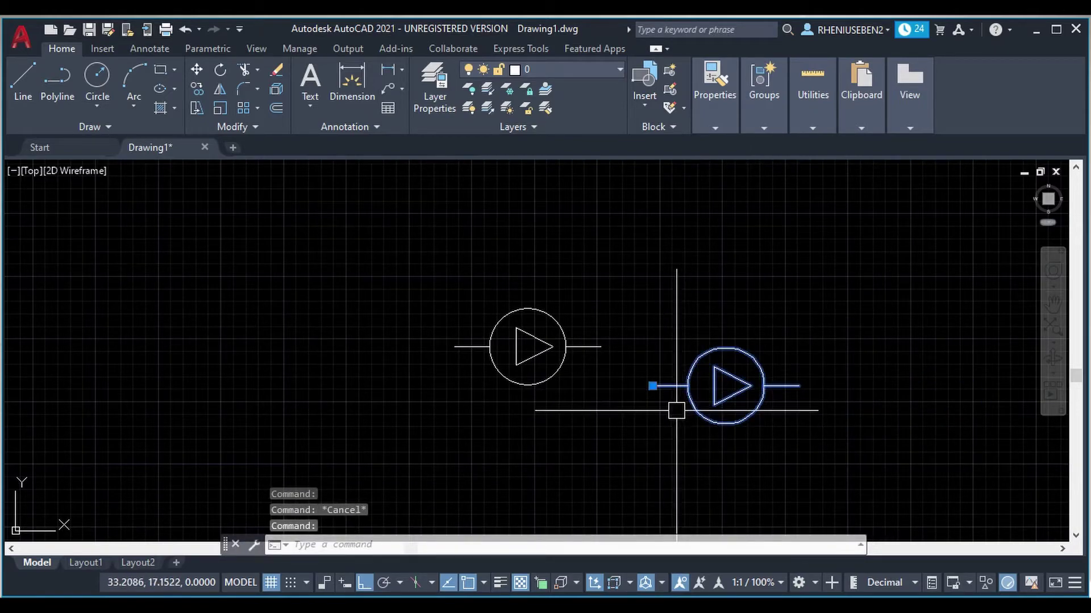
pyautogui.click(652, 386)
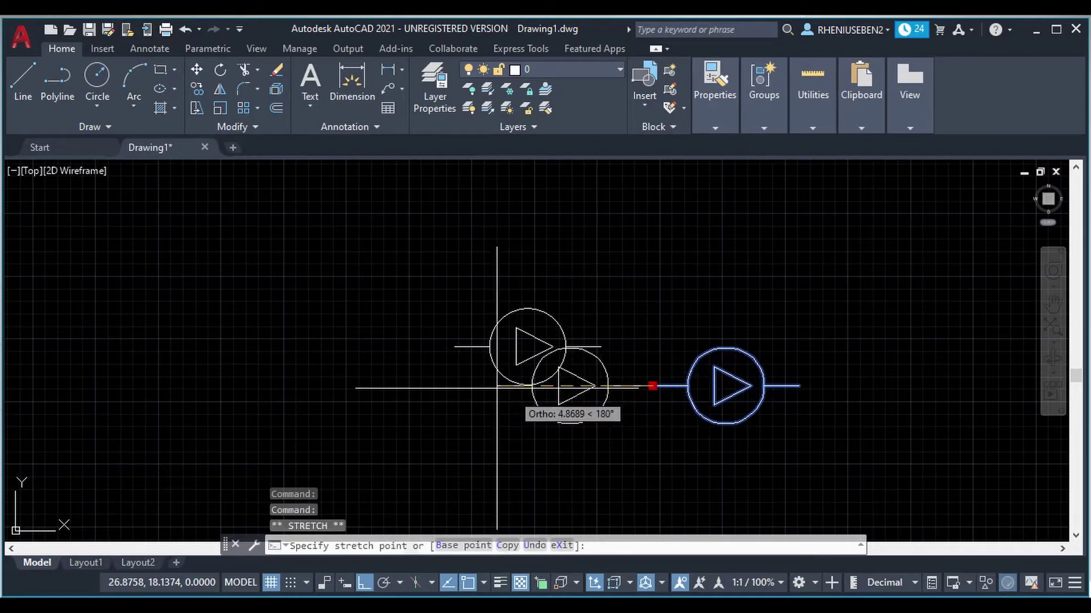
pyautogui.click(455, 346)
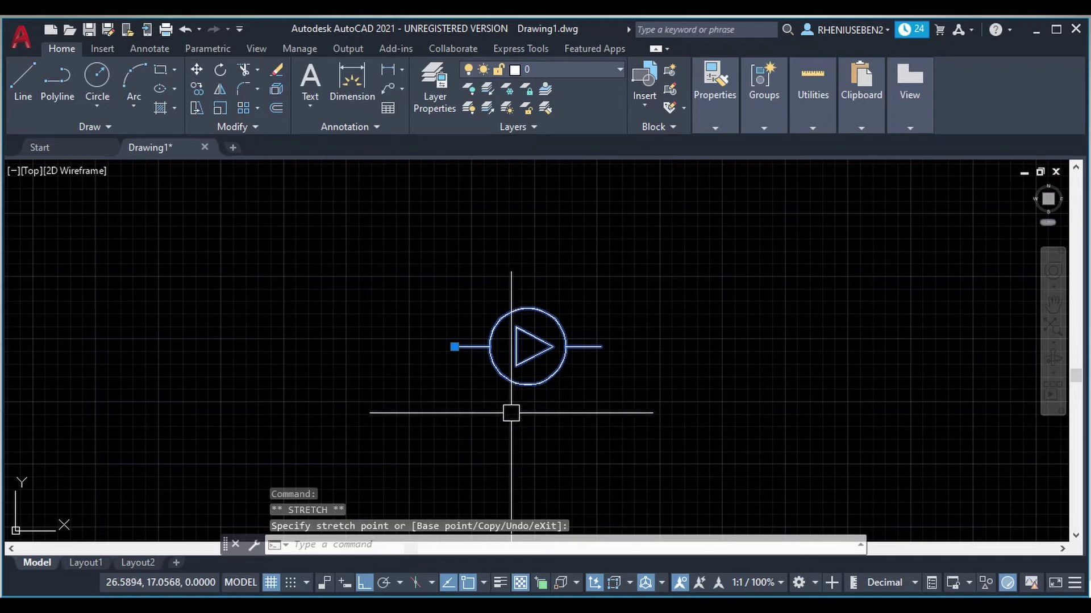
pyautogui.press('Escape')
pyautogui.write('1')
pyautogui.press('Return')
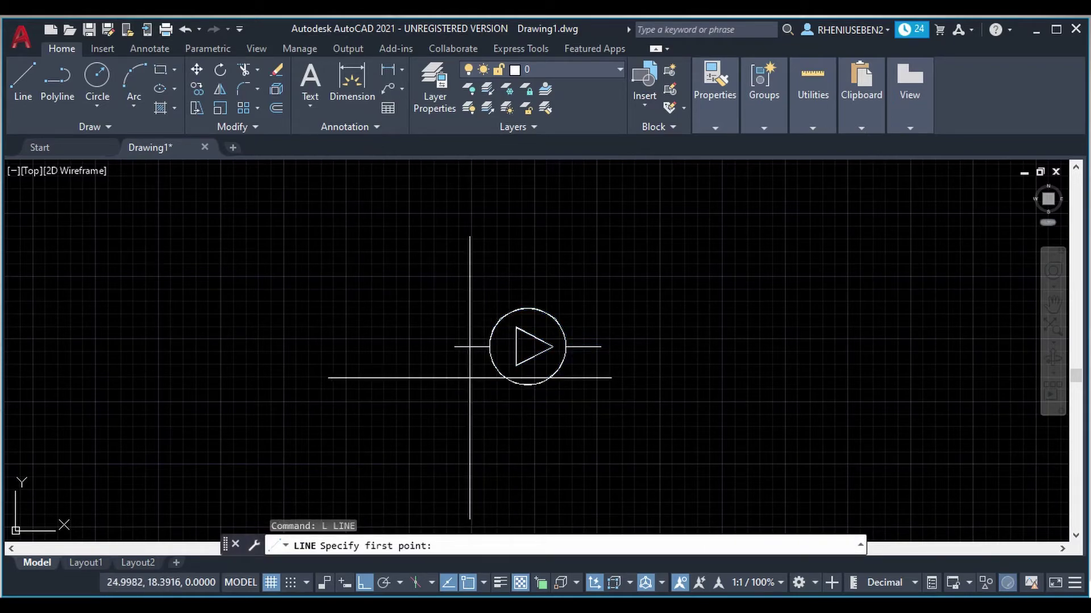
pyautogui.press('Escape')
pyautogui.press('Return')
pyautogui.press('Escape')
# - Copy the overlaid J2 shape horizontally to the right of the original symbol
pyautogui.click(555, 370)
pyautogui.write('co')
pyautogui.press('Return')
pyautogui.click(510, 421)
pyautogui.click(776, 420)
pyautogui.press('Escape')
pyautogui.write('L')
pyautogui.press('Return')
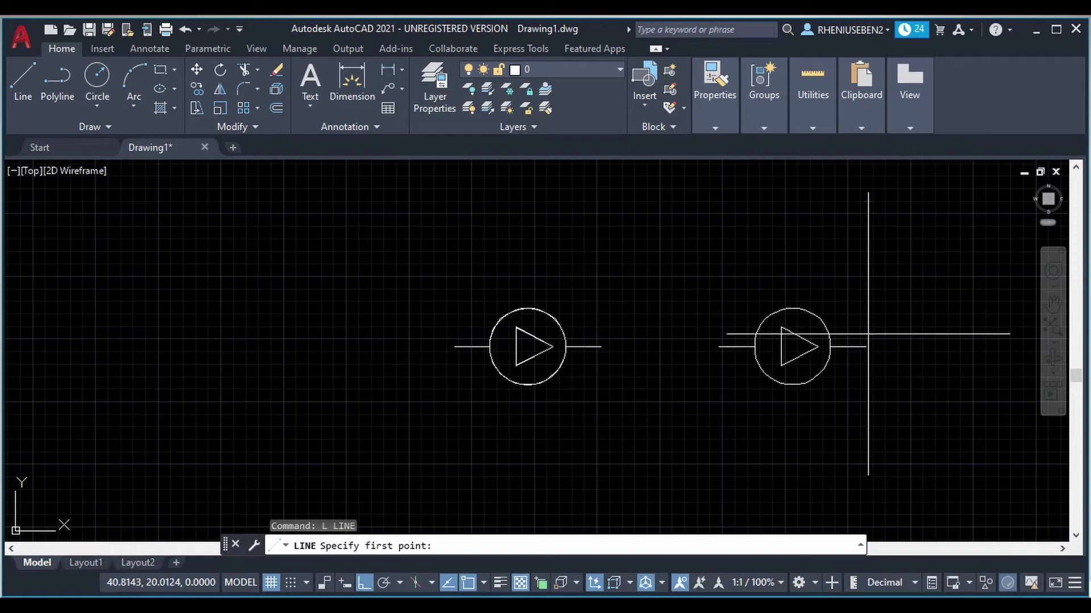
pyautogui.press('Escape')
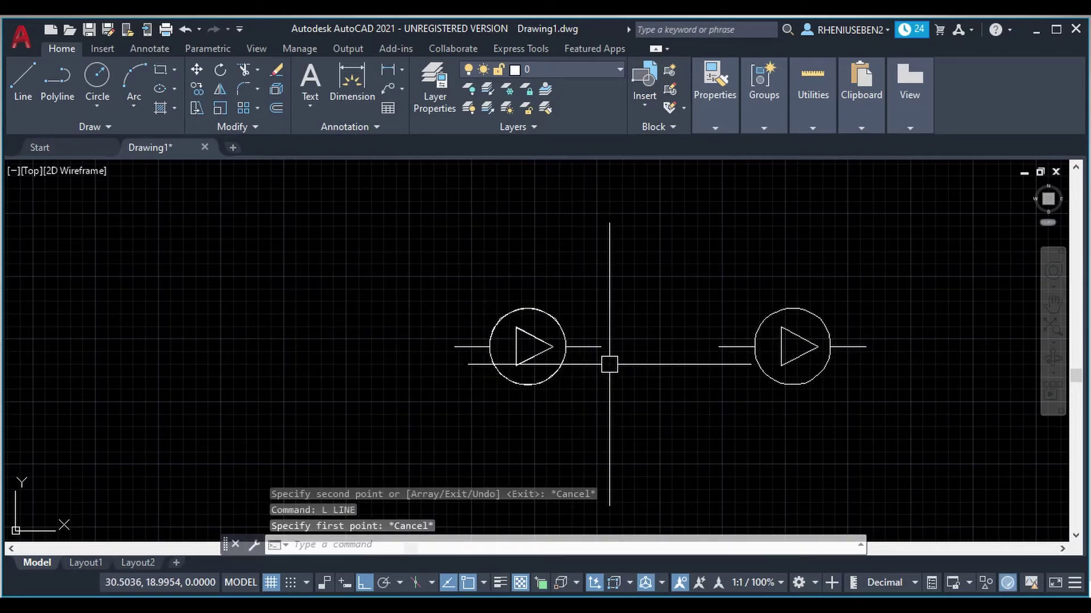
pyautogui.write('l')
pyautogui.press('Return')
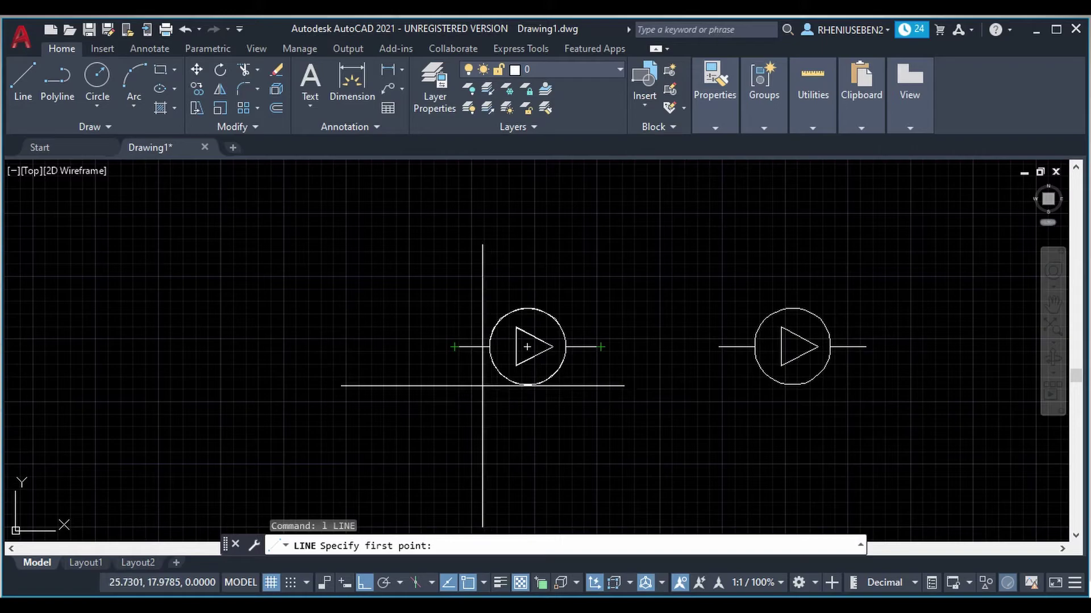
pyautogui.press('Escape')
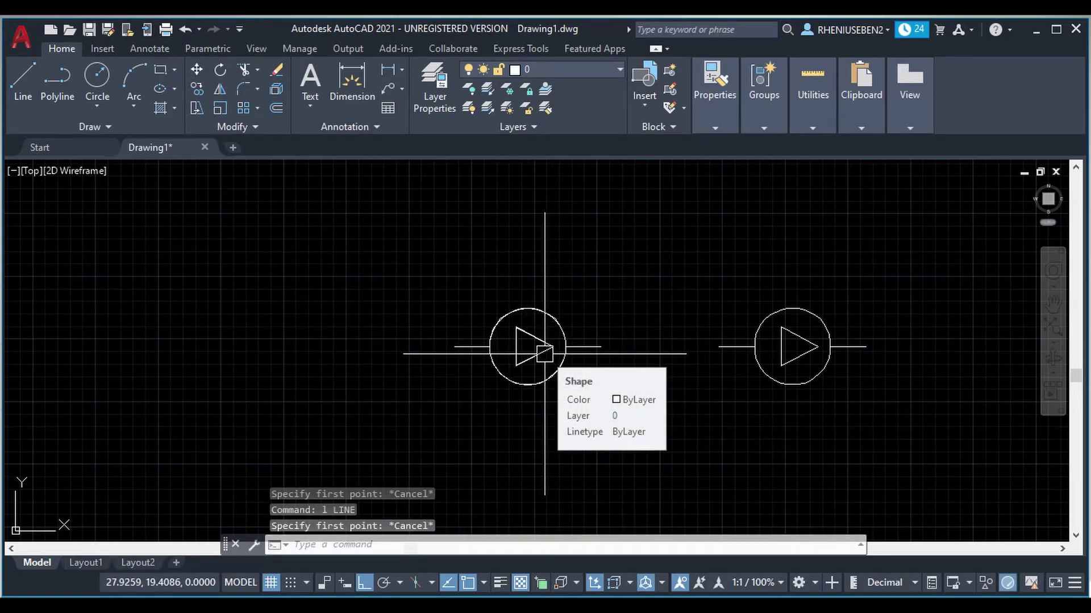
# - Begin a new linetype with MKLTYPE, saved as j2.lin on the Desktop, with j2 as both name and description
pyautogui.write('m')
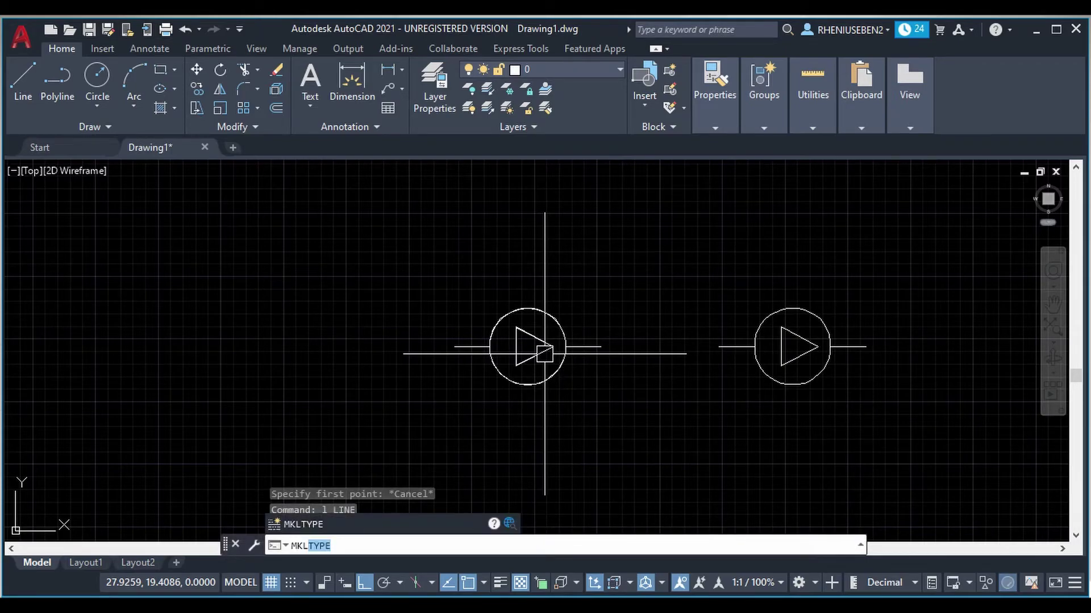
pyautogui.press('Return')
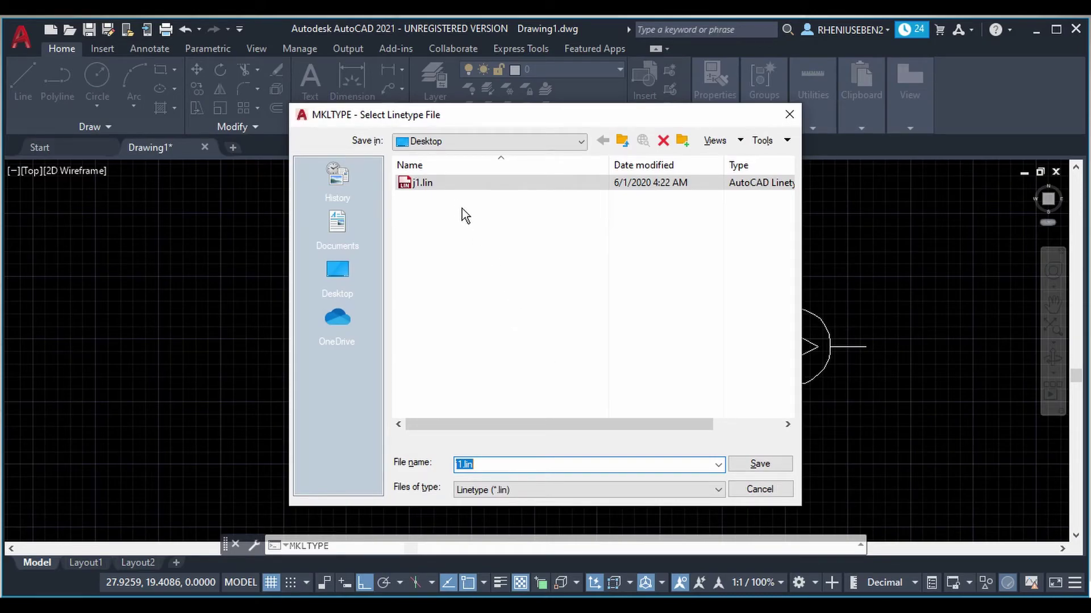
pyautogui.click(458, 465)
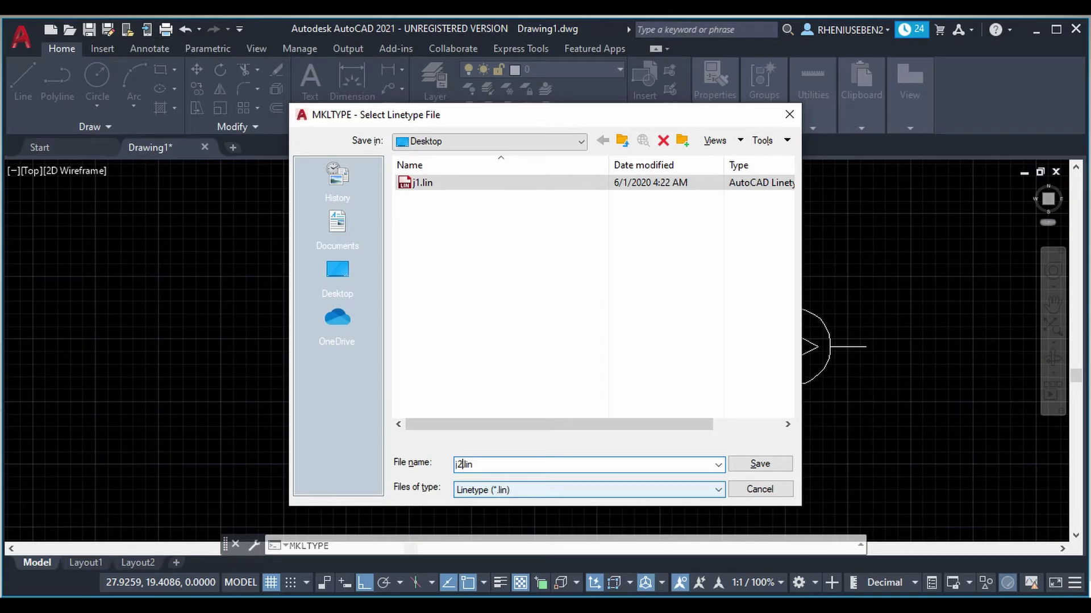
pyautogui.press('Return')
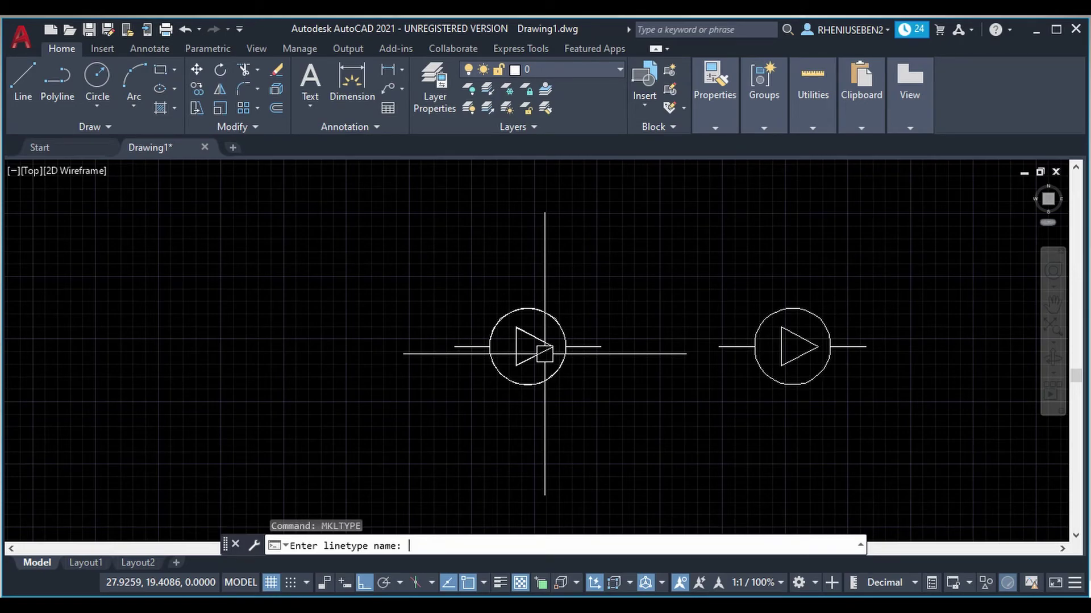
pyautogui.press('Return')
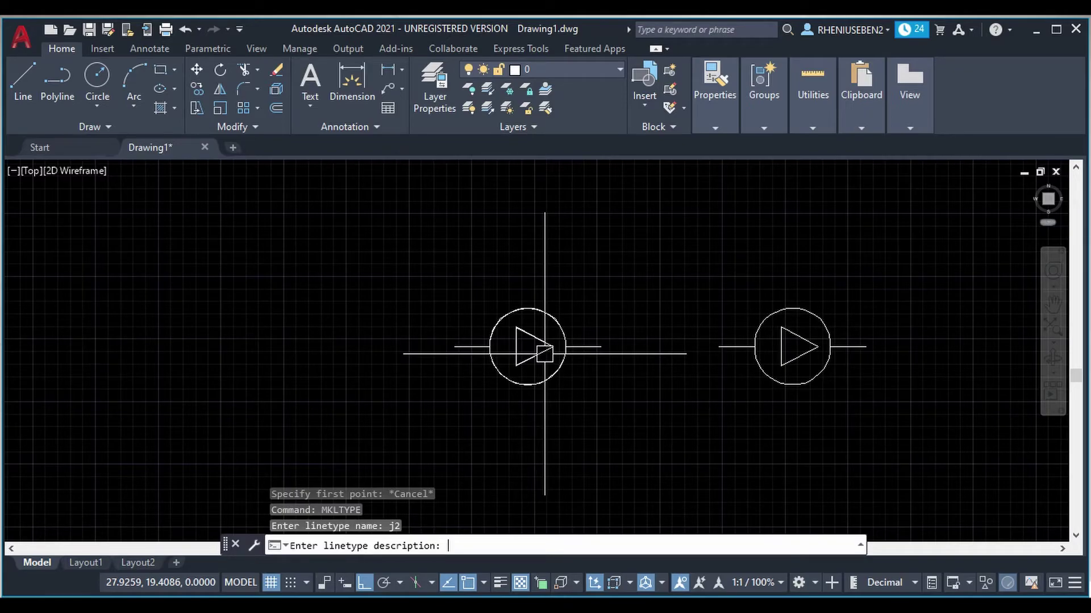
pyautogui.press('Return')
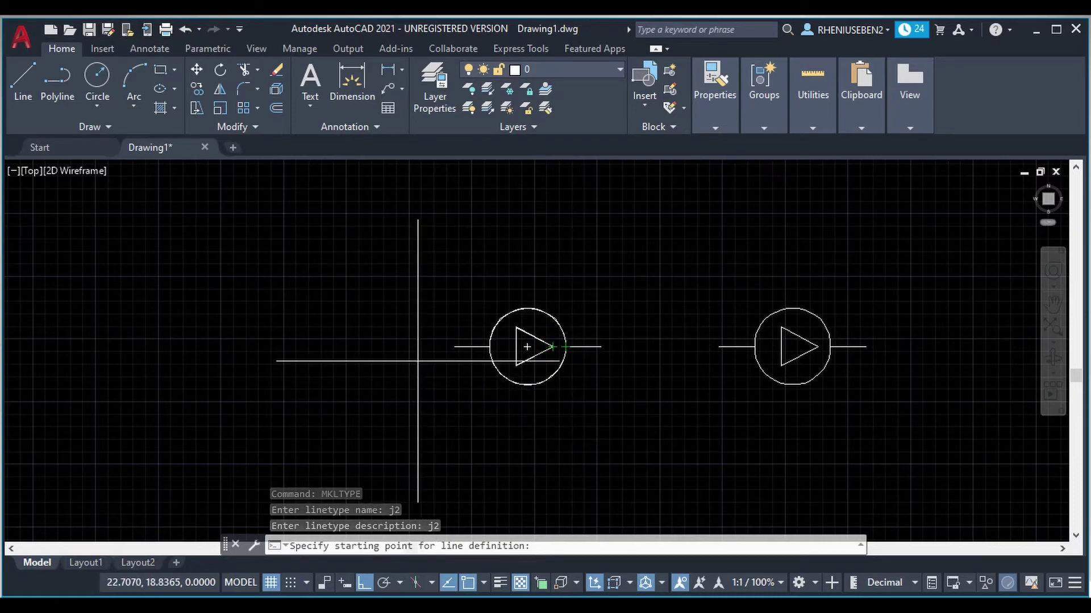
# - Define the linetype from the original symbol's left stub end to its right stub end, using the overlaid J2 shape
pyautogui.click(454, 347)
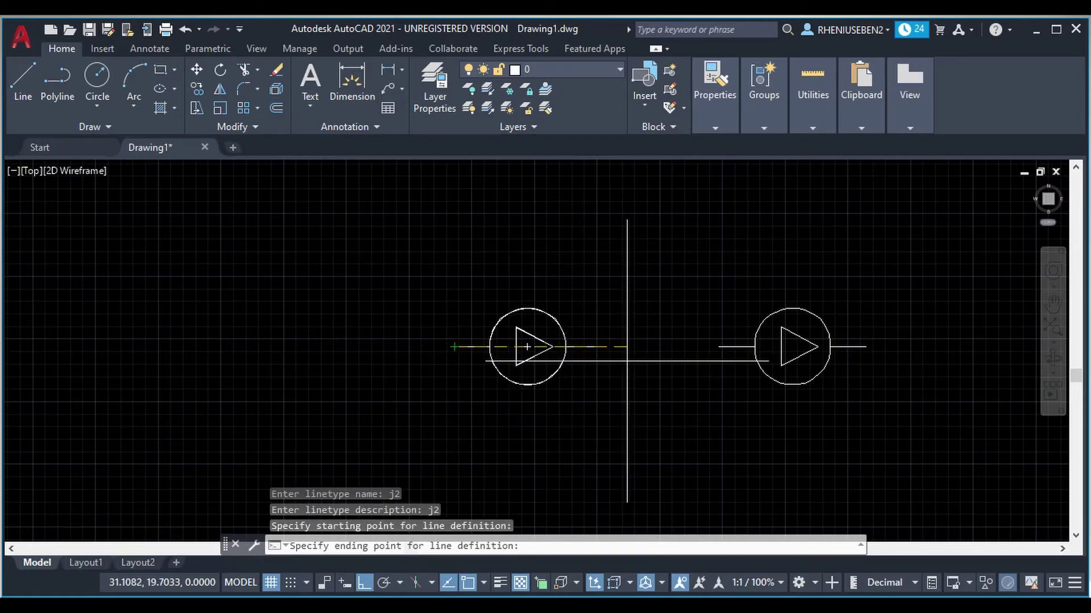
pyautogui.click(600, 347)
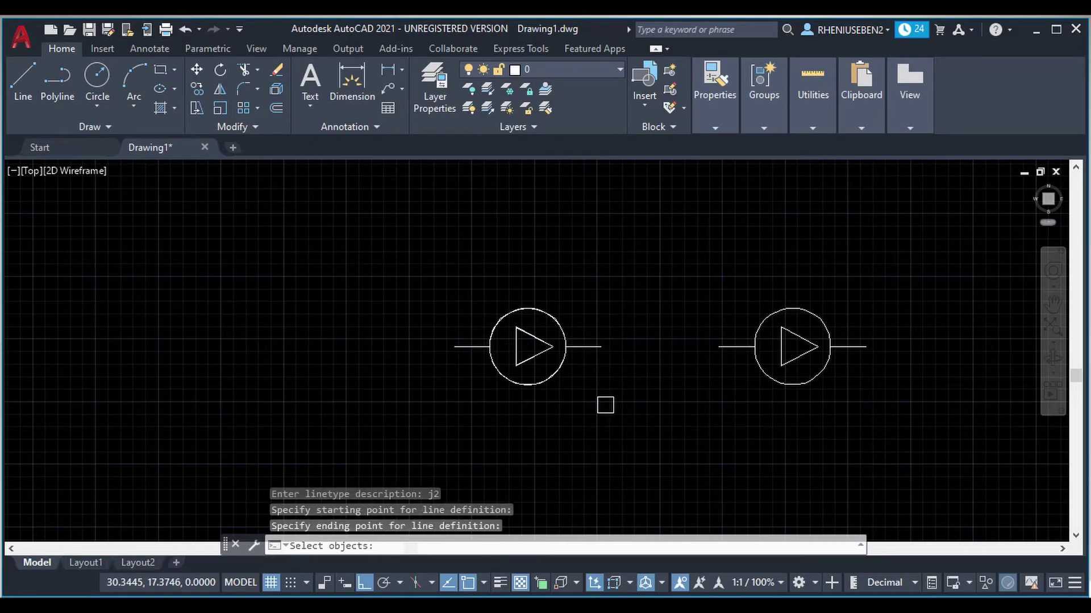
pyautogui.click(556, 377)
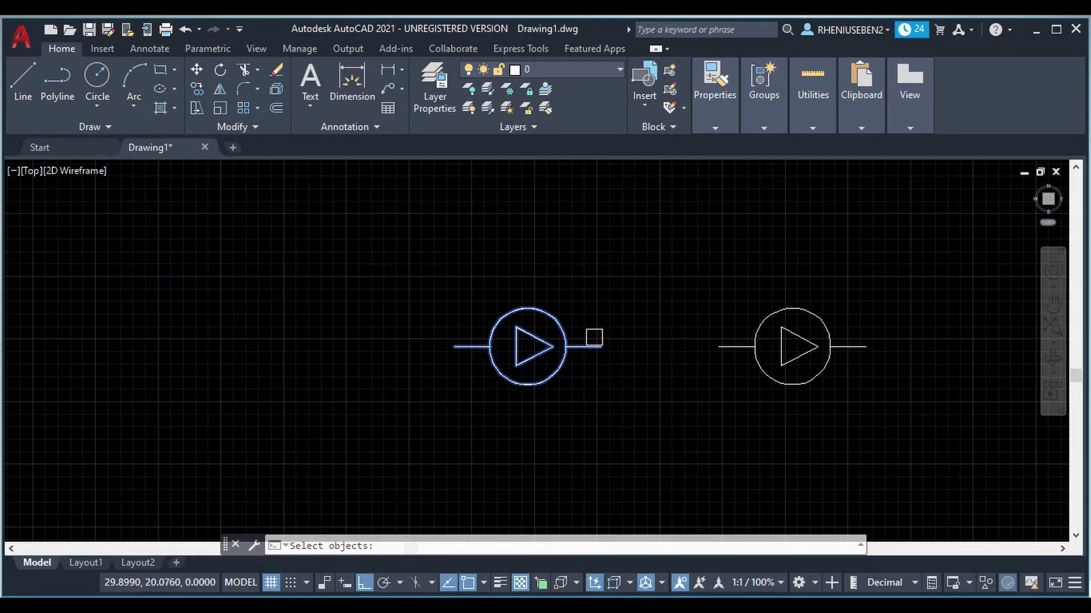
pyautogui.press('Return')
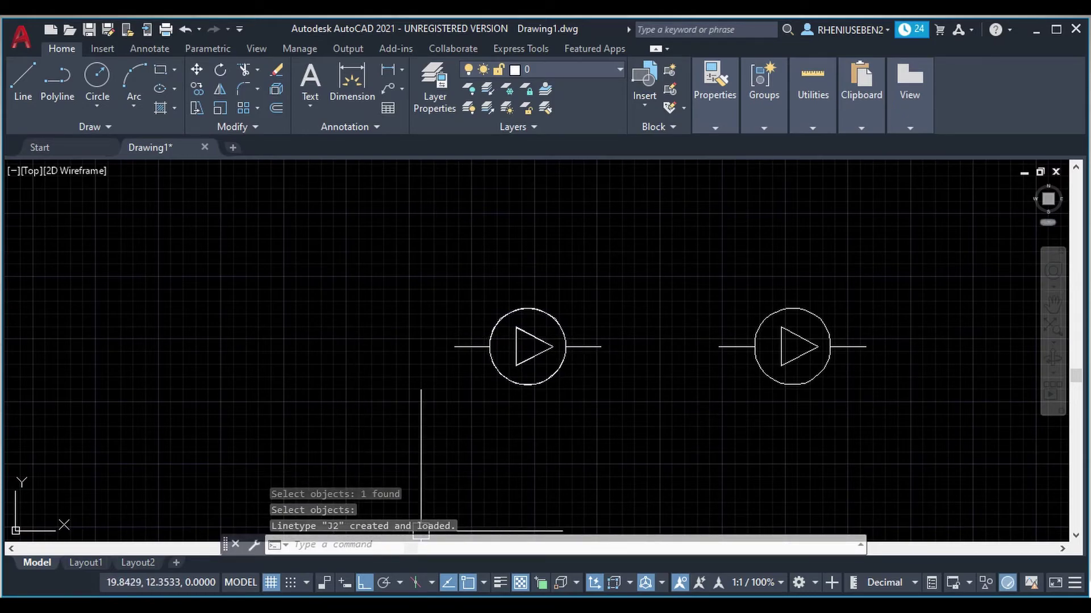
# - Make J2 the current linetype for new objects
pyautogui.click(707, 131)
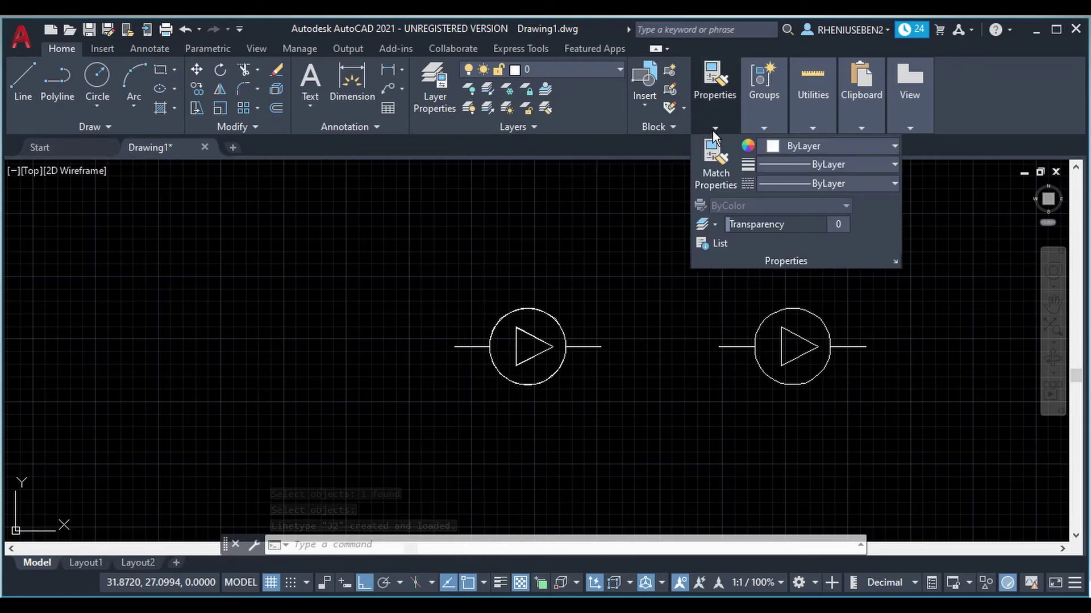
pyautogui.click(841, 184)
pyautogui.scroll(-8, 844, 290)
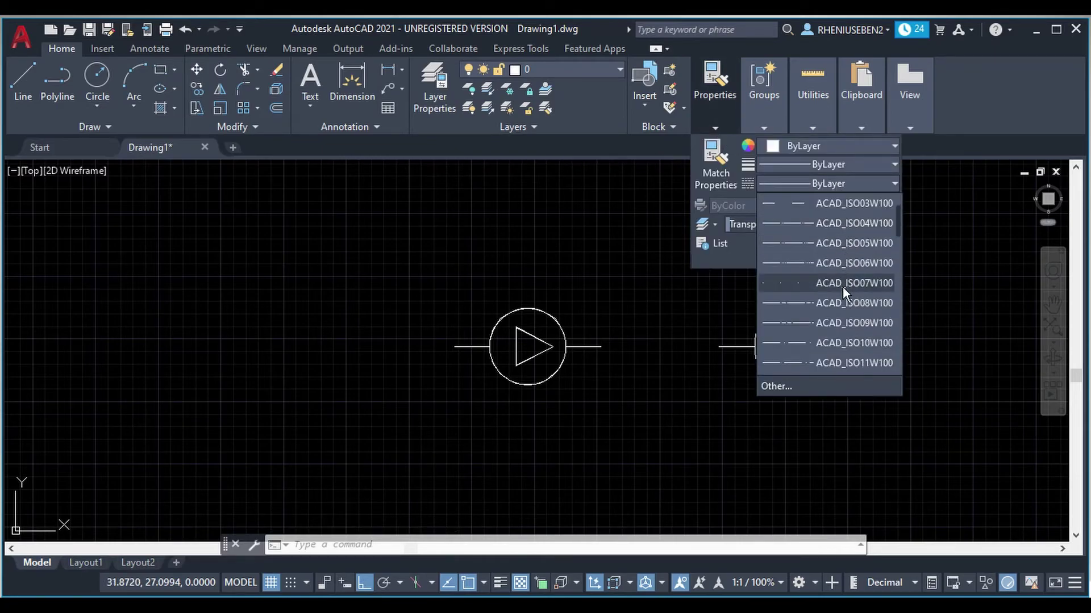
pyautogui.scroll(-6, 847, 301)
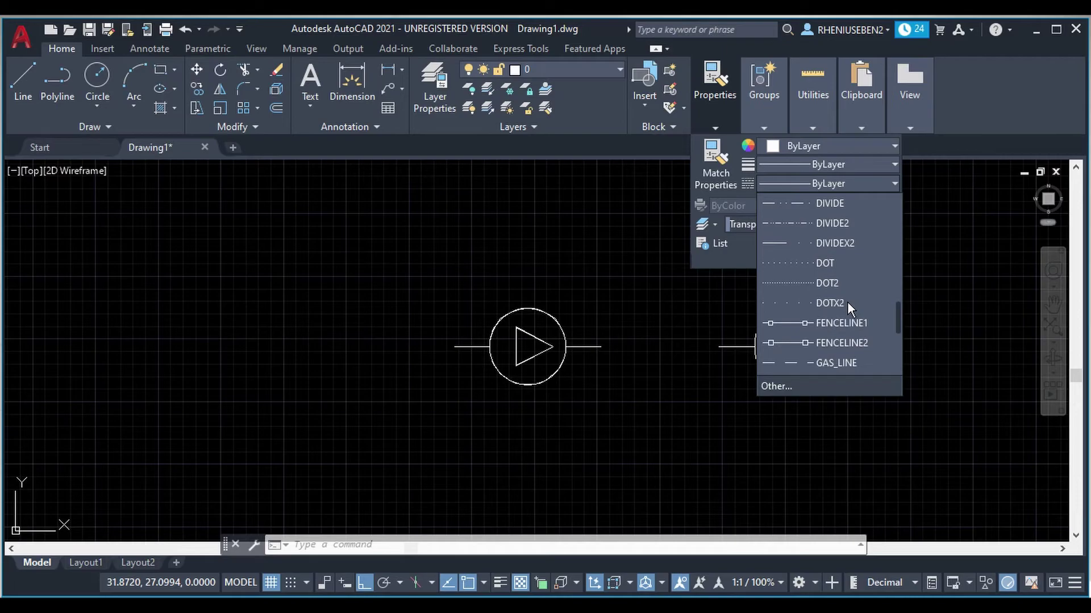
pyautogui.click(830, 266)
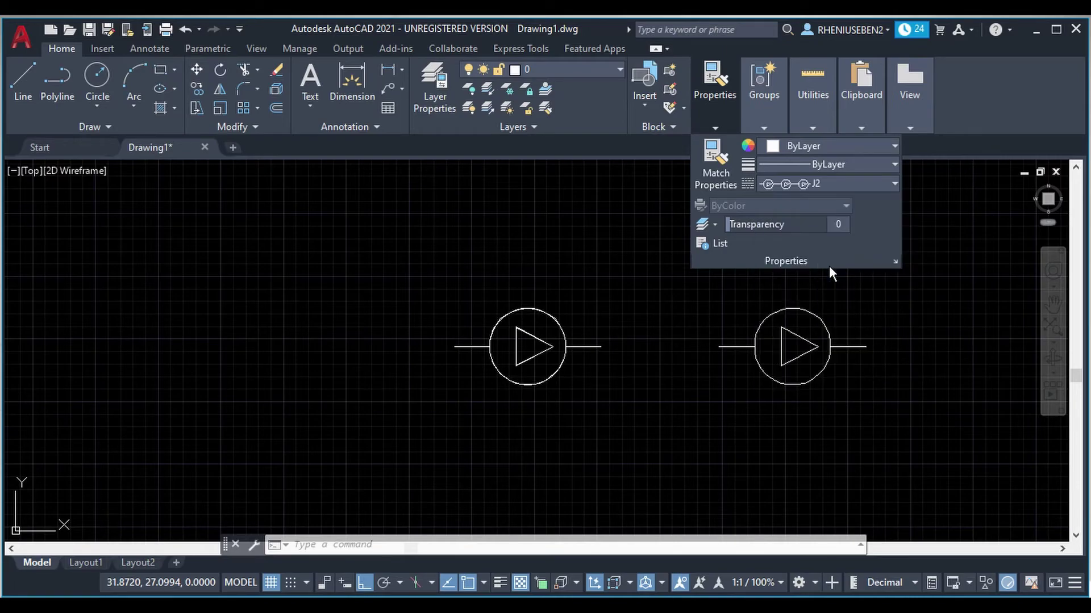
# - Draw a long horizontal line below the two symbols in the J2 linetype
pyautogui.write('l')
pyautogui.press('Return')
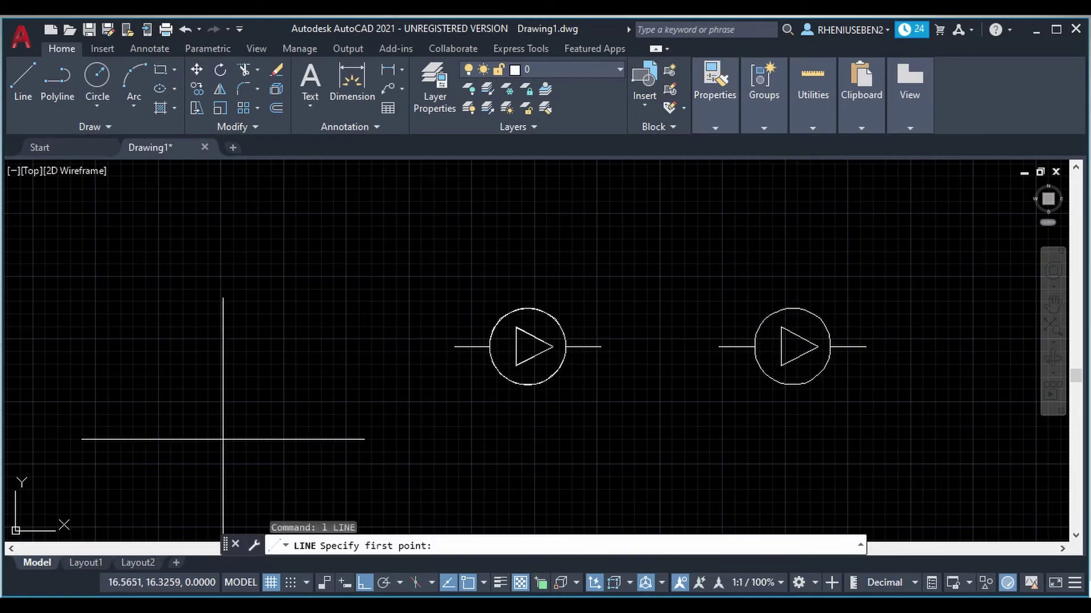
pyautogui.click(221, 439)
pyautogui.click(911, 439)
pyautogui.press('Escape')
# - Draw a wide rectangle in the J2 linetype around the symbols and the horizontal line
pyautogui.scroll(-6, 775, 389)
pyautogui.write('rec')
pyautogui.press('Return')
pyautogui.click(244, 254)
pyautogui.press('Escape')
pyautogui.scroll(-5, 618, 326)
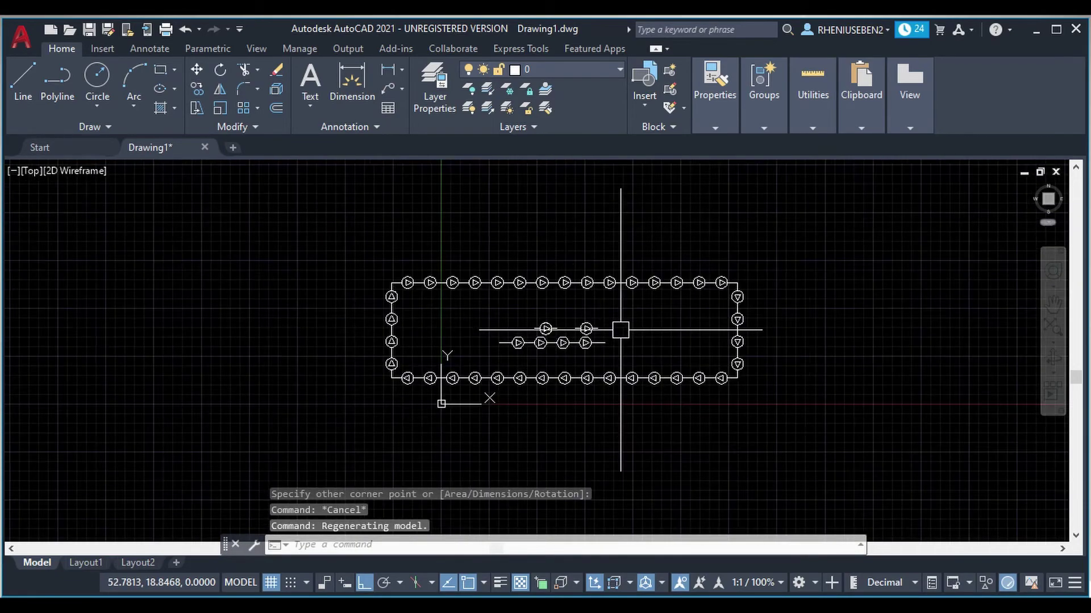
# - Draw a large circle in the J2 linetype enclosing the rectangle, centred above the rectangle's upper edge
pyautogui.scroll(4, 579, 302)
pyautogui.write('c')
pyautogui.press('Return')
pyautogui.click(618, 281)
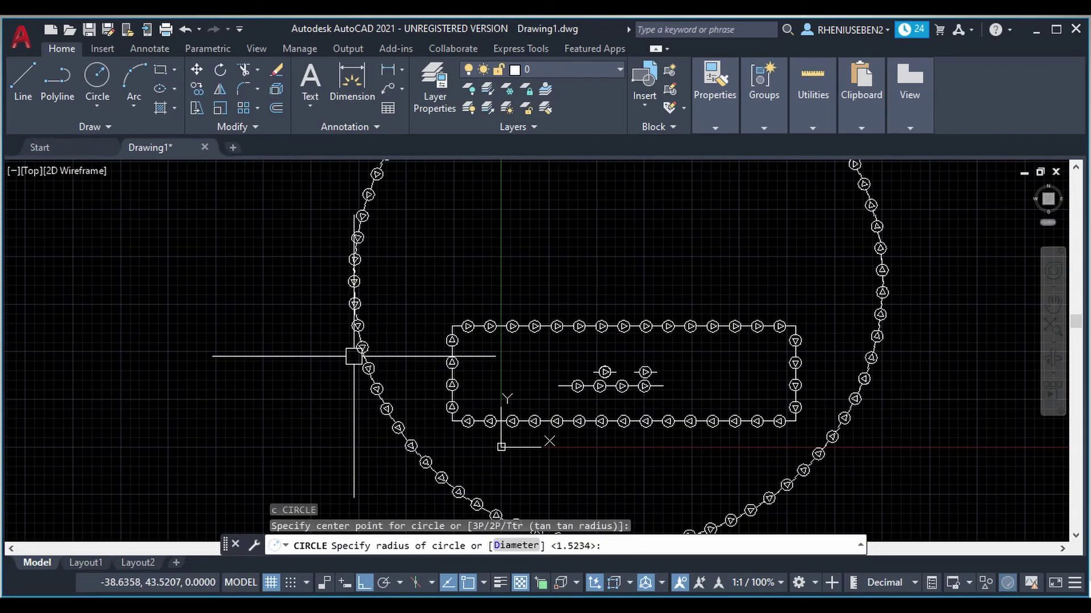
pyautogui.click(364, 348)
# - Draw a much larger rectangle in the J2 linetype around the circle
pyautogui.scroll(-6, 406, 301)
pyautogui.write('rec')
pyautogui.press('Return')
pyautogui.click(348, 214)
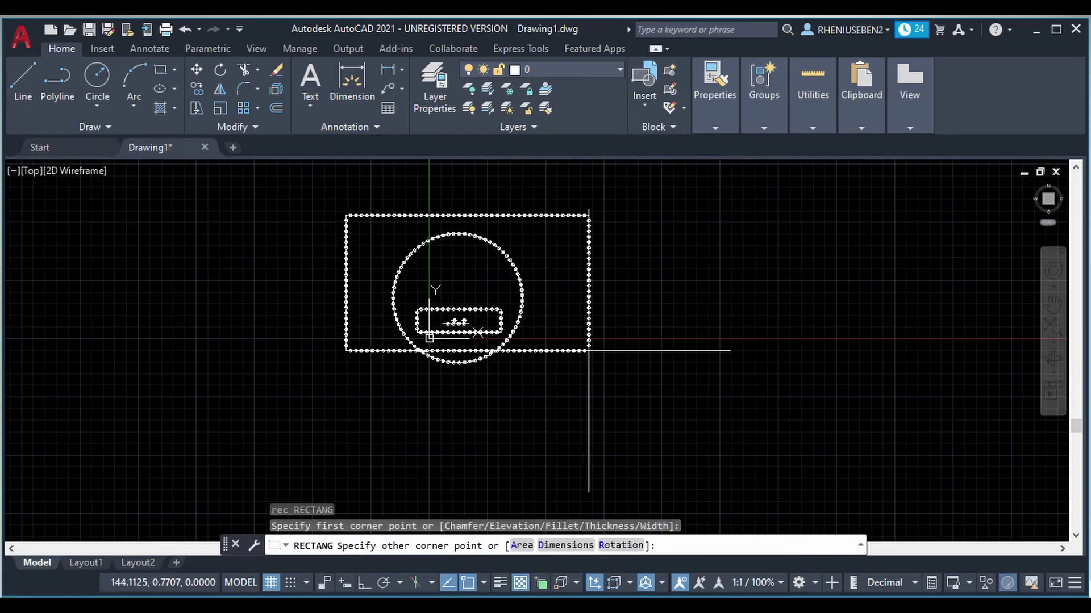
pyautogui.press('Escape')
pyautogui.press('Escape')
pyautogui.press('Escape')
# - Examine how the J2 symbols repeat along the circle and the edges of the rectangles, both close up and overall
pyautogui.scroll(5, 434, 261)
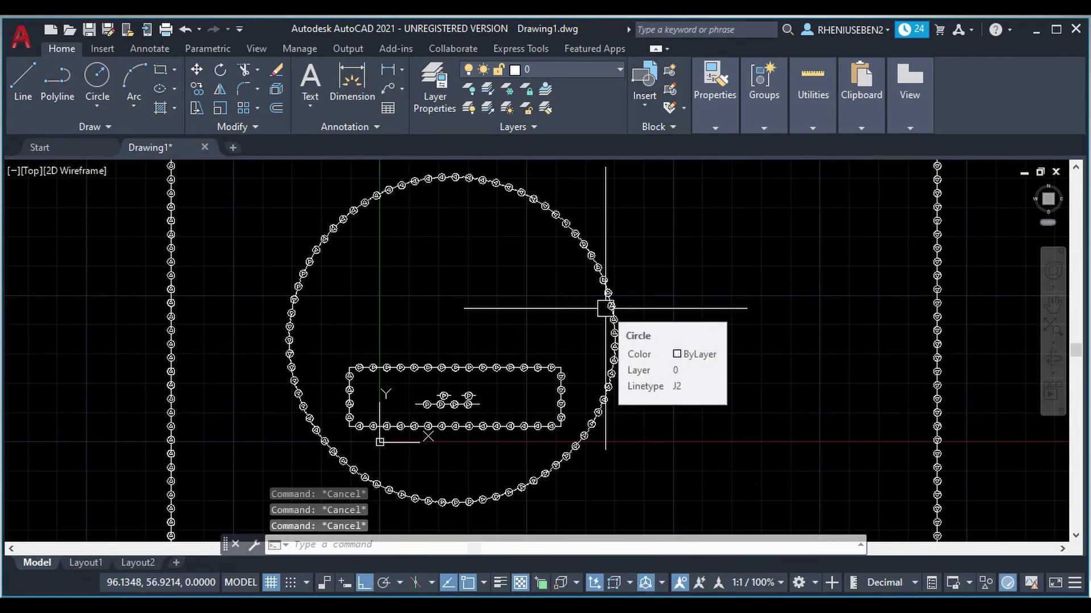
pyautogui.moveTo(702, 279); pyautogui.dragTo(715, 380, button='middle')
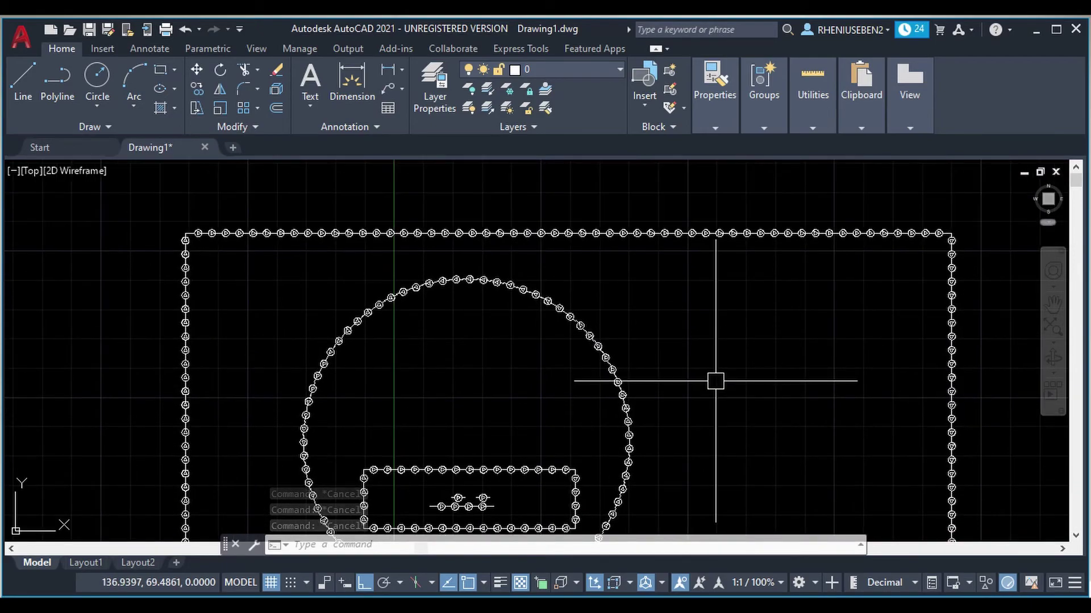
pyautogui.scroll(3, 506, 254)
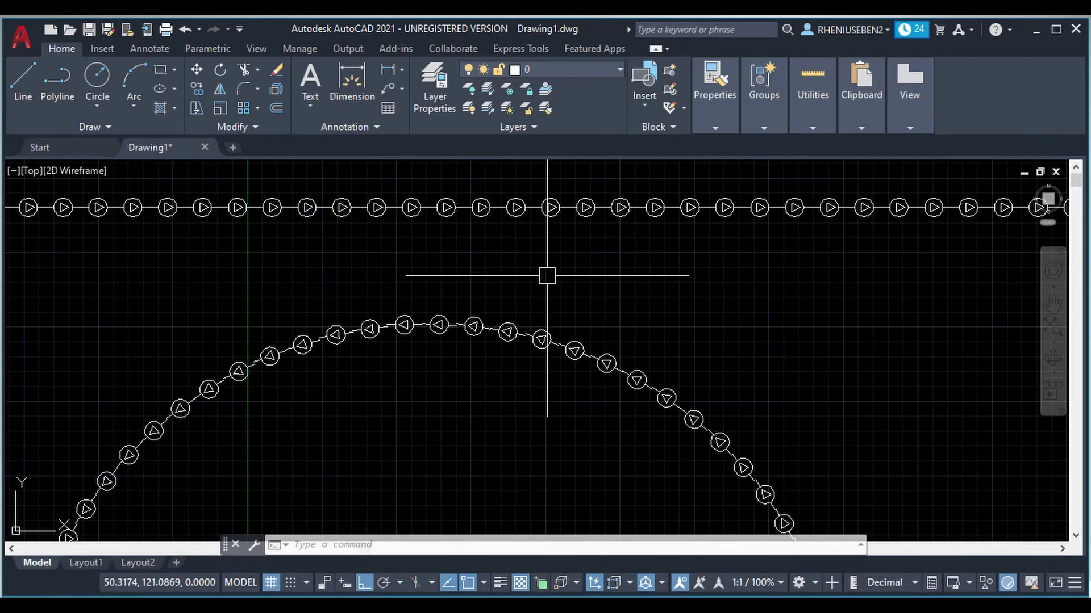
pyautogui.scroll(-6, 537, 284)
pyautogui.scroll(2, 515, 316)
pyautogui.press('Escape')
pyautogui.press('Escape')
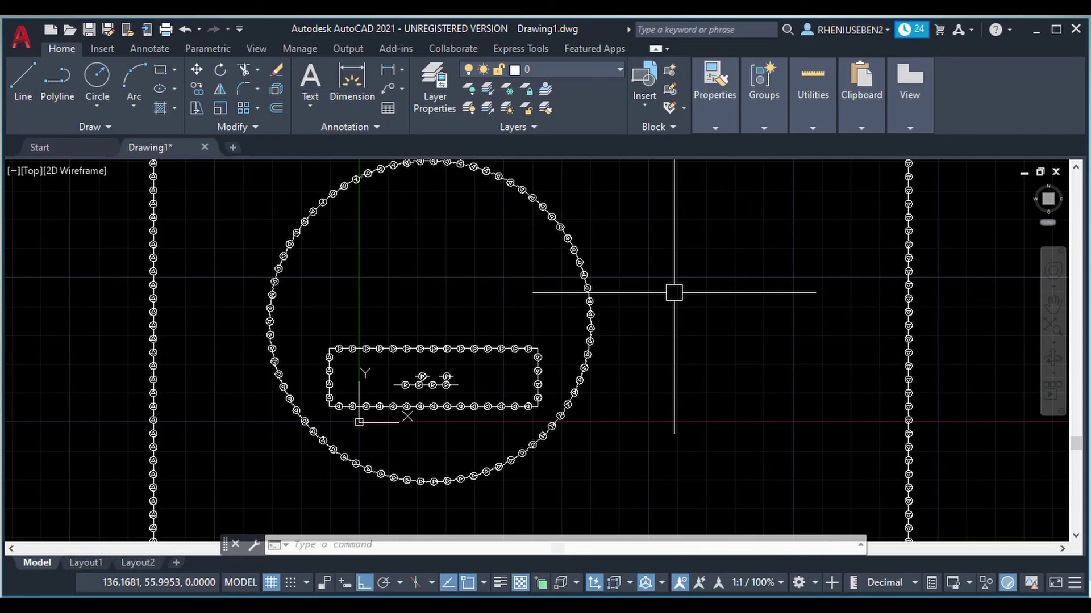
pyautogui.scroll(-4, 674, 292)
pyautogui.scroll(8, 645, 299)
pyautogui.moveTo(628, 222)
pyautogui.mouseDown(button='middle')
pyautogui.moveTo(661, 293)
pyautogui.moveTo(653, 307)
pyautogui.mouseUp(button='middle')
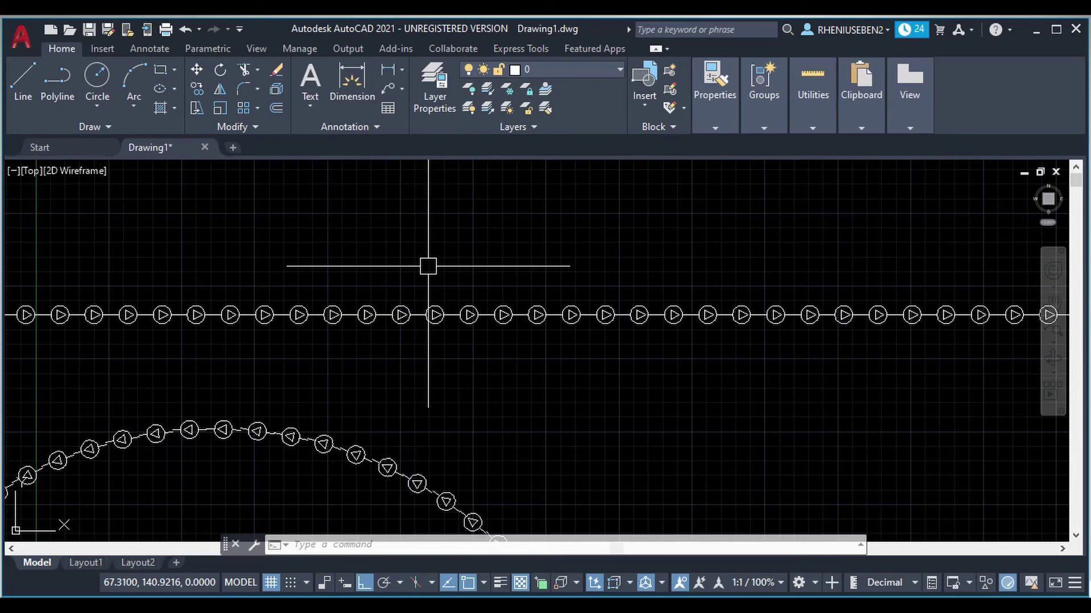
pyautogui.scroll(-4, 428, 266)
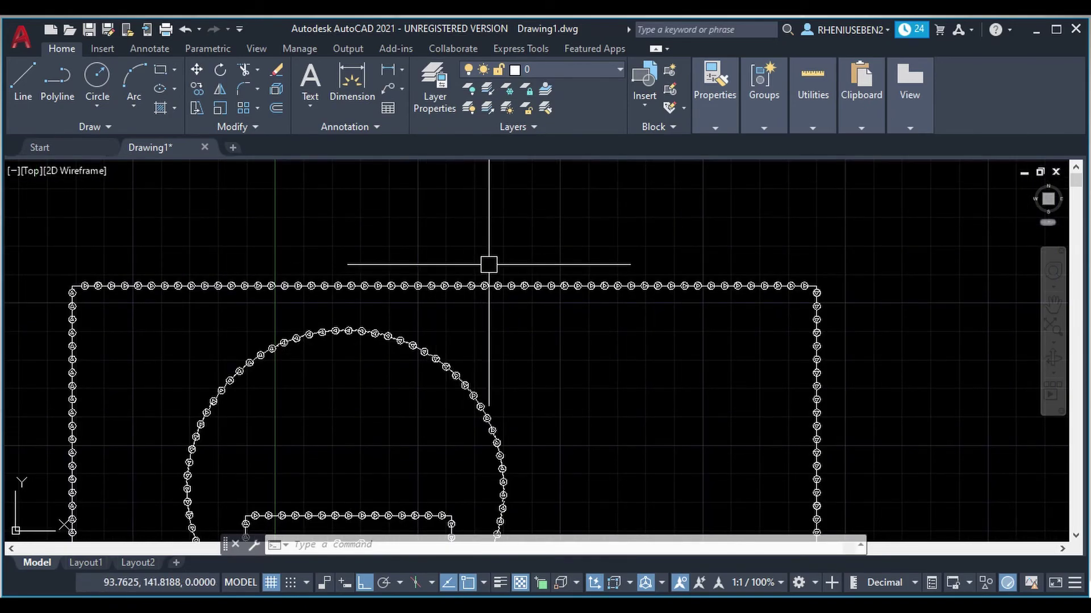
pyautogui.scroll(-2, 488, 264)
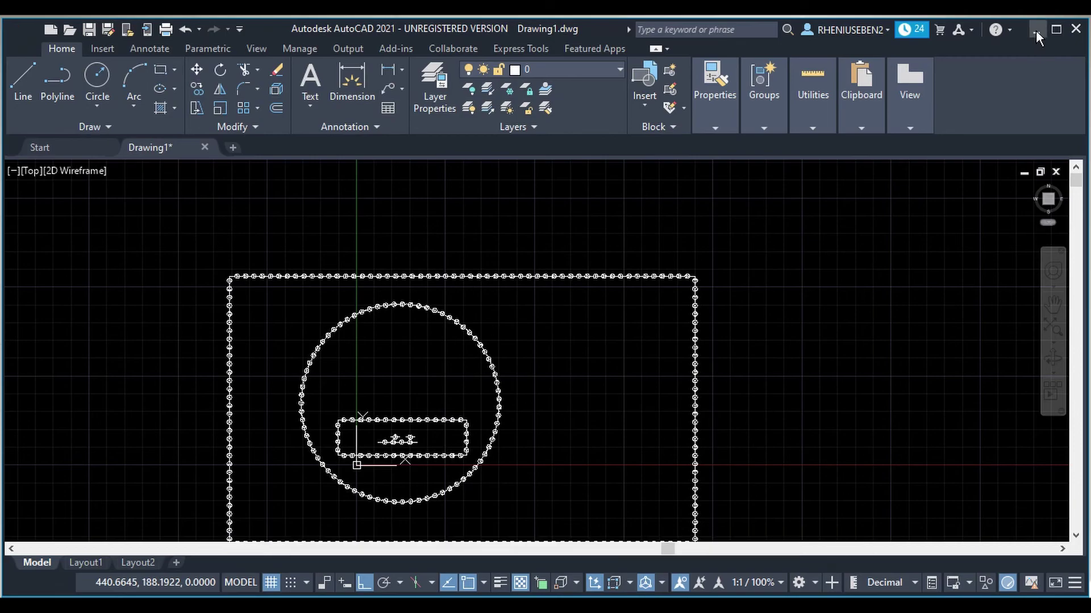
# - Minimize AutoCAD to view the linetype and shape files on the desktop
pyautogui.click(1035, 29)
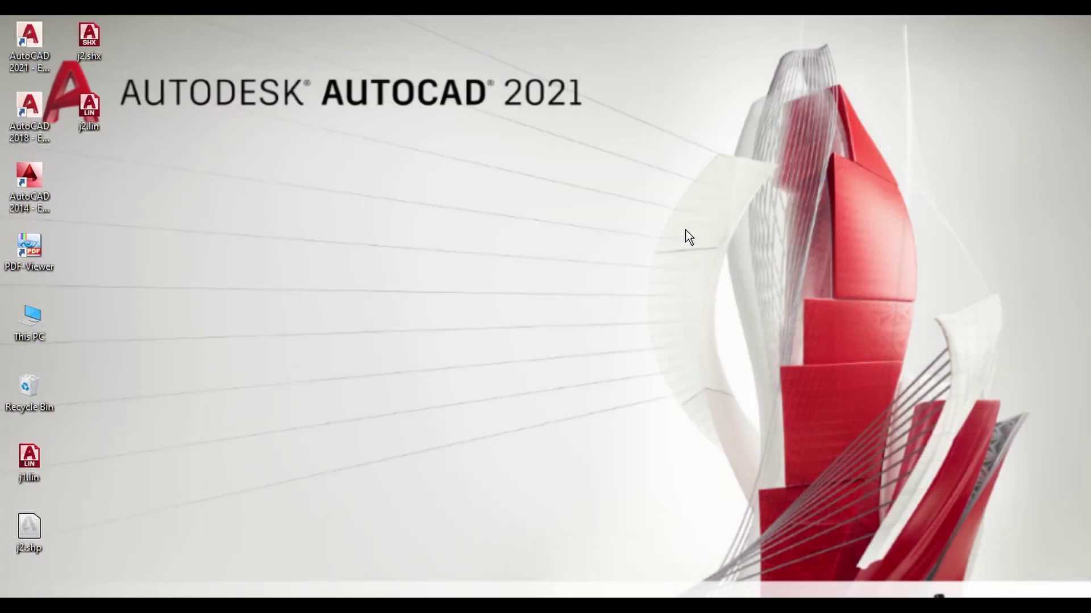